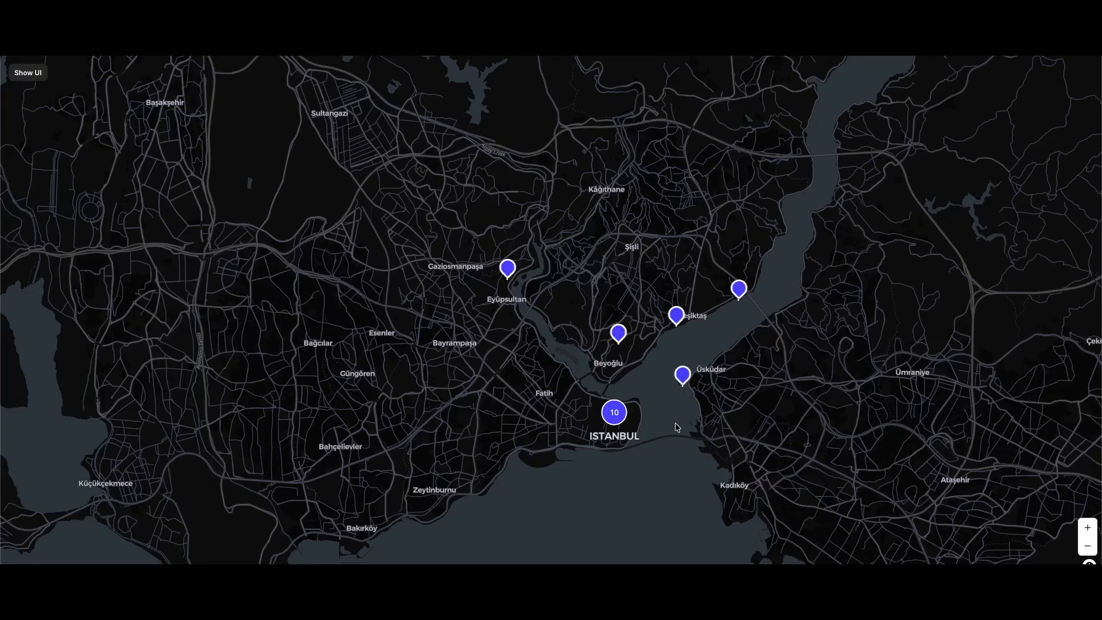
- Explore the finished Istanbul map preview, open the Dolmabahçe Palace marker's detail page, and return to the map
scroll(675, 425, "down", 3)
scroll(675, 425, "up", 1)
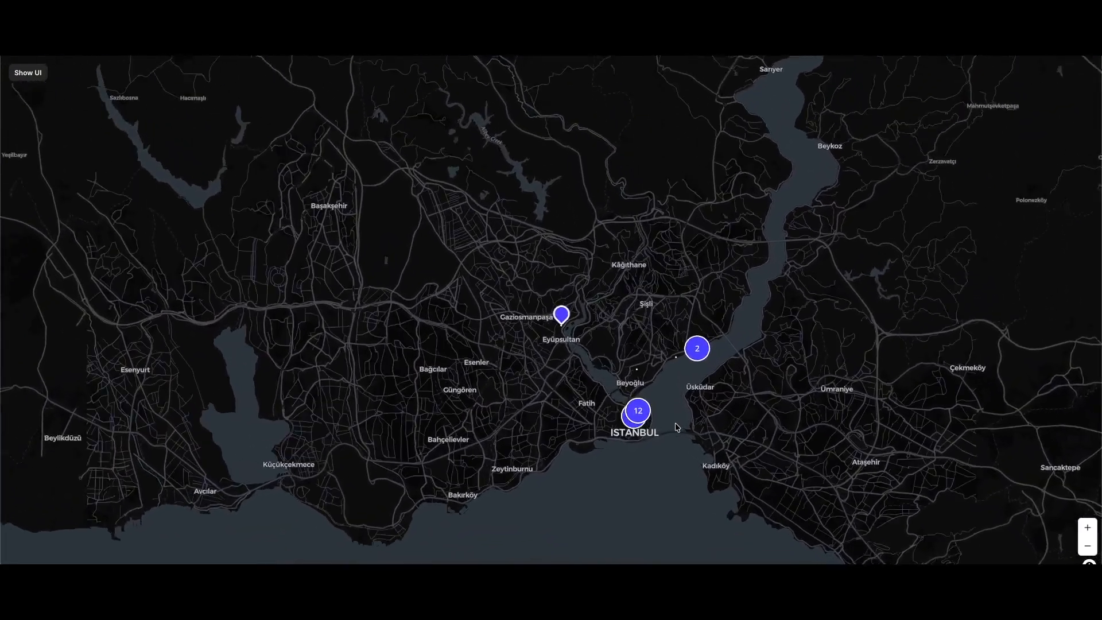
scroll(675, 426, "up", 5)
left_click_drag(662, 352, 672, 474)
left_click_drag(656, 310, 654, 323)
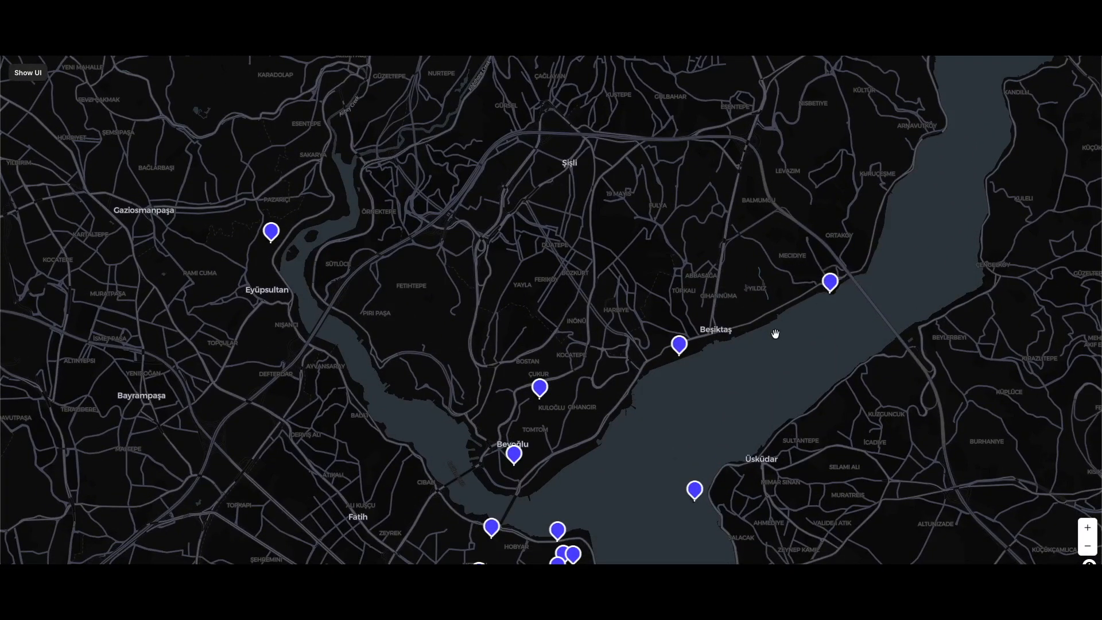
left_click(679, 348)
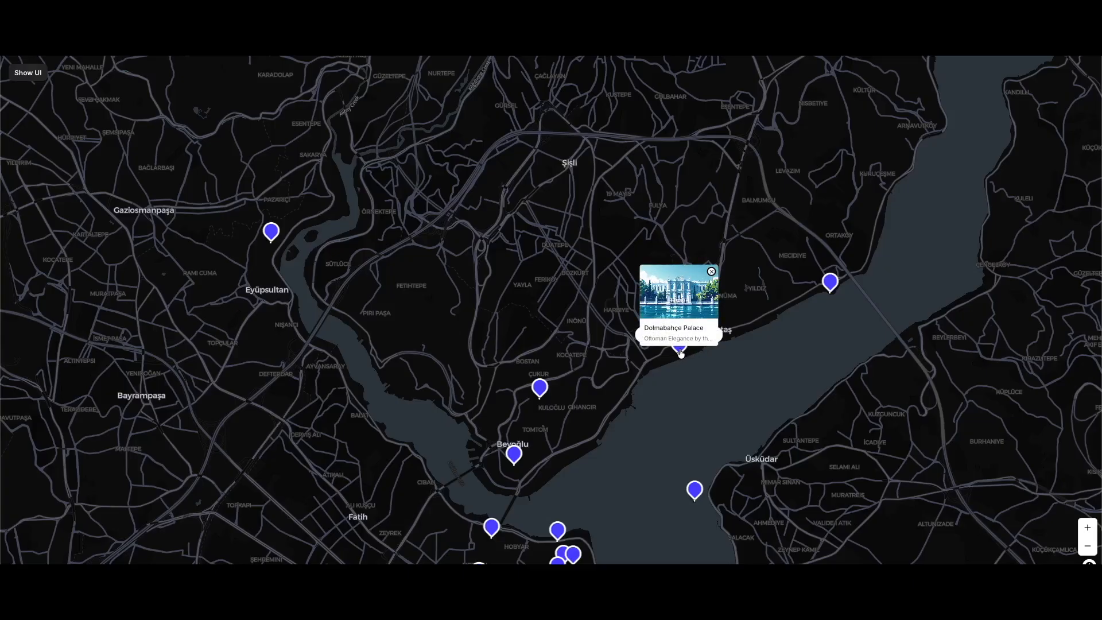
left_click(691, 308)
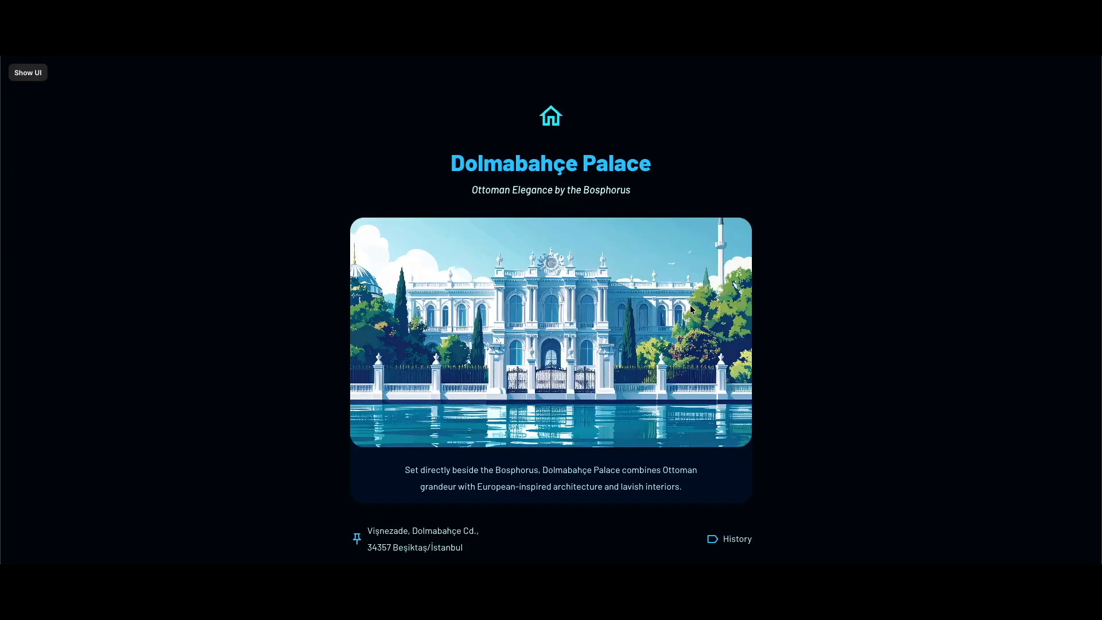
scroll(785, 374, "down", 1)
key("alt+Left")
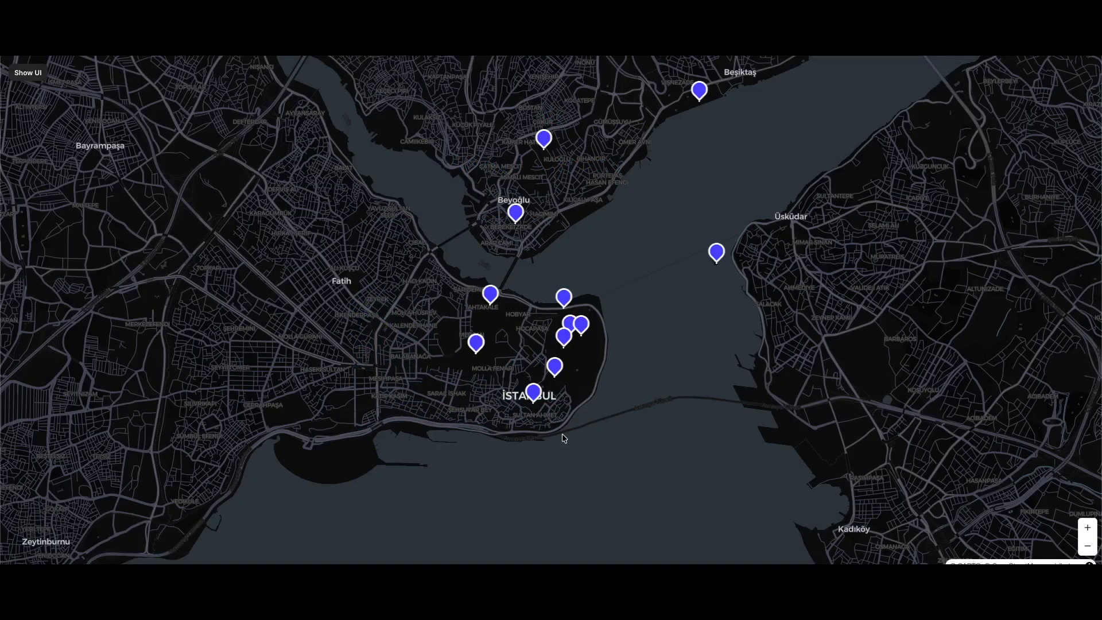
left_click_drag(610, 274, 624, 252)
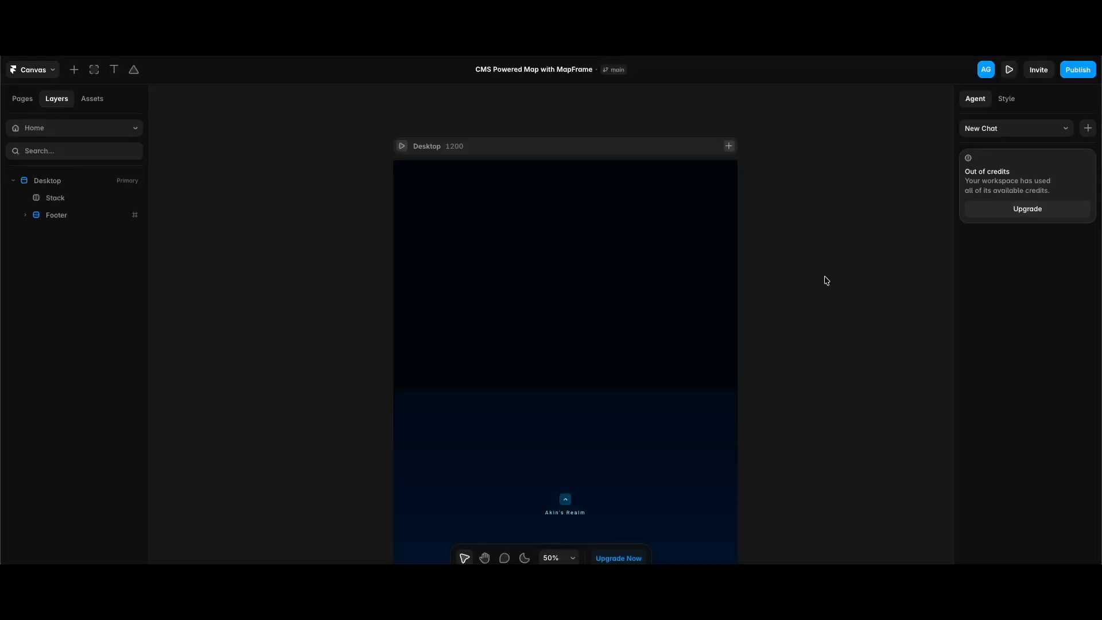
- Review the Places in Istanbul CMS collection and the fields of its spice-bazaar item, and return to the Home page canvas
key("alt+2")
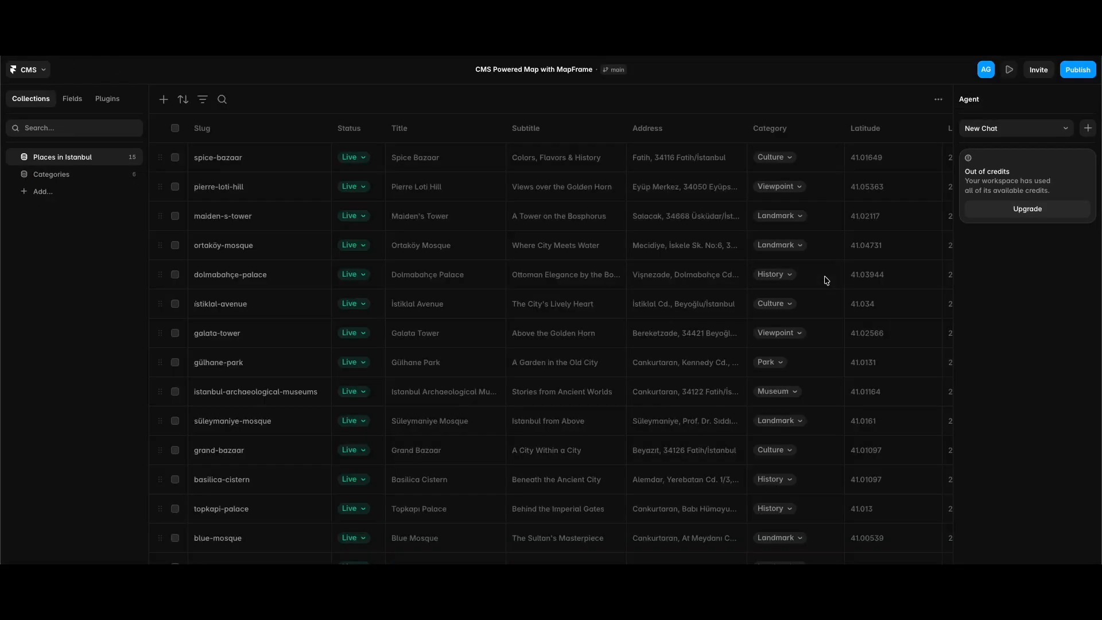
left_click(315, 154)
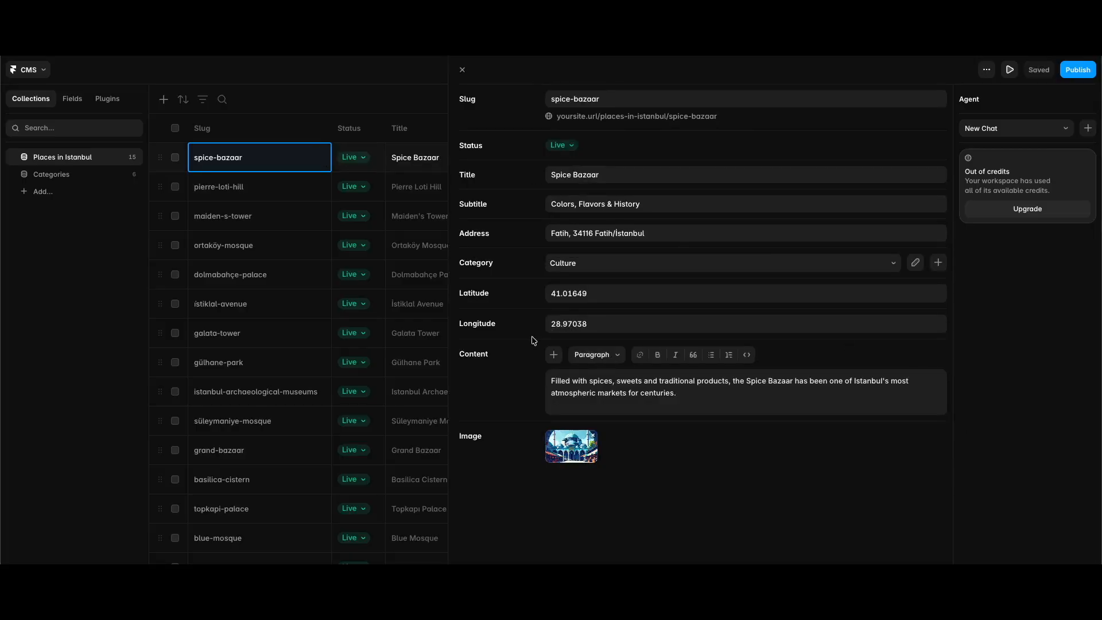
key("alt+1")
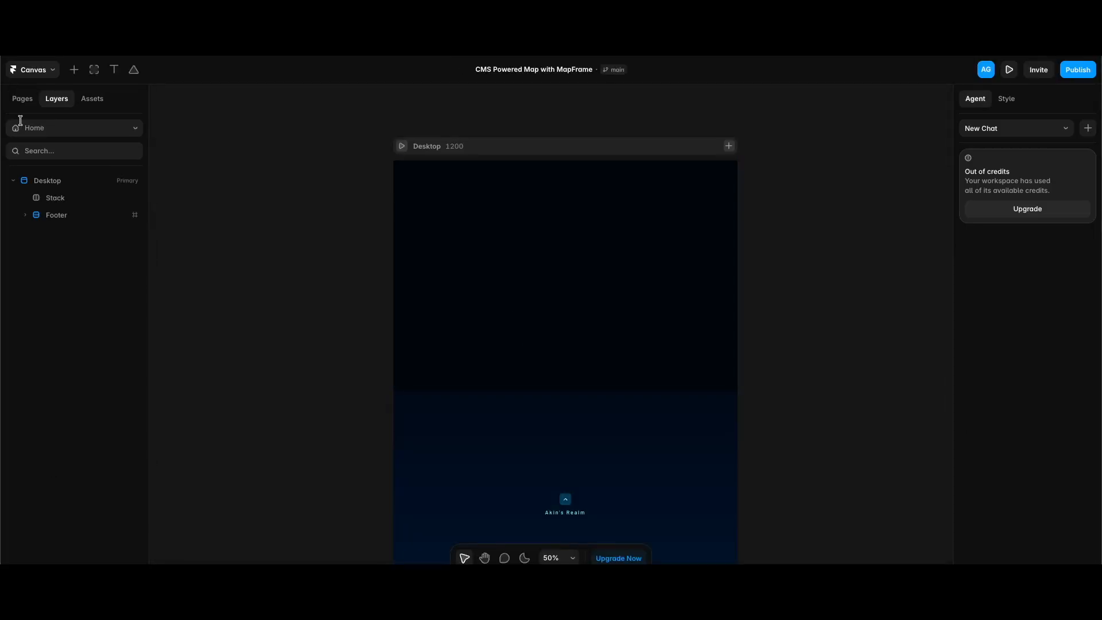
left_click(43, 127)
left_click(44, 188)
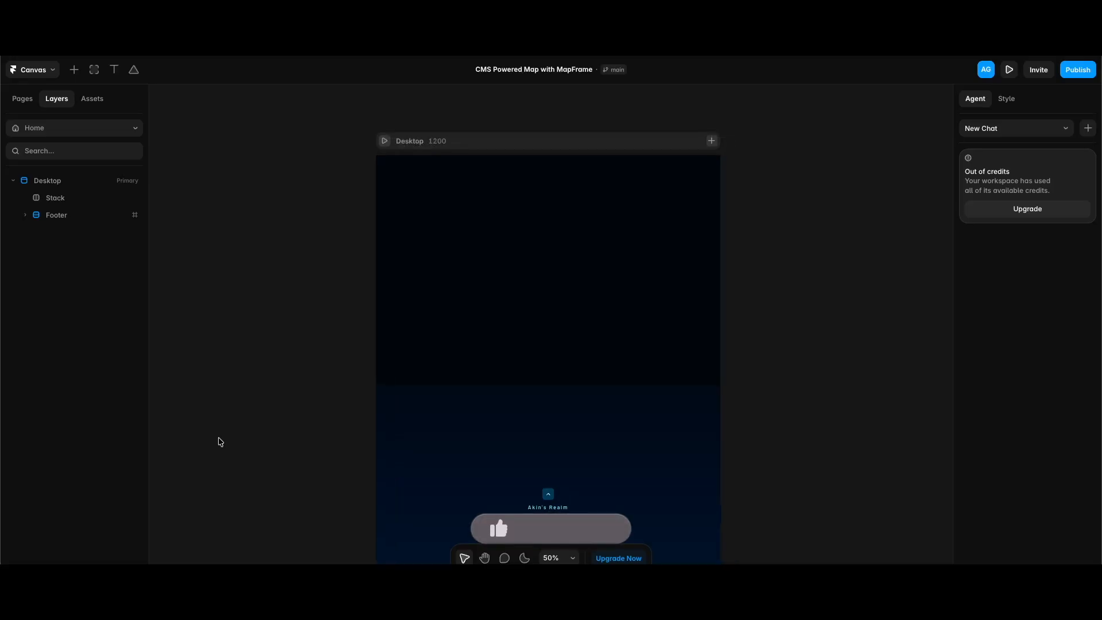
- Find and launch the Mapframe plugin
key("super+k")
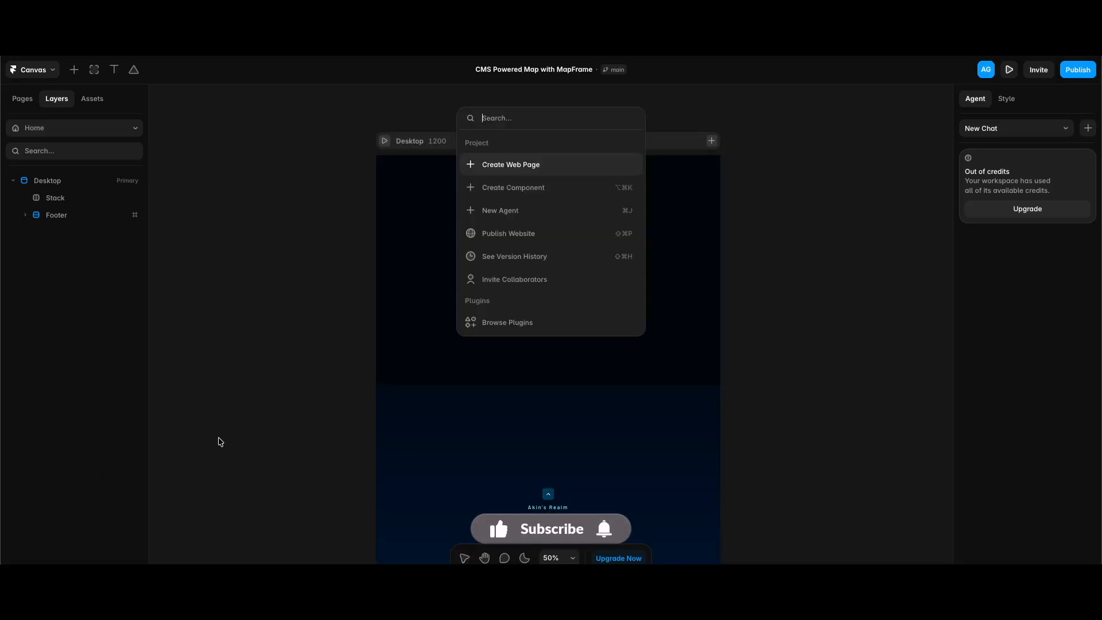
type("mapfr")
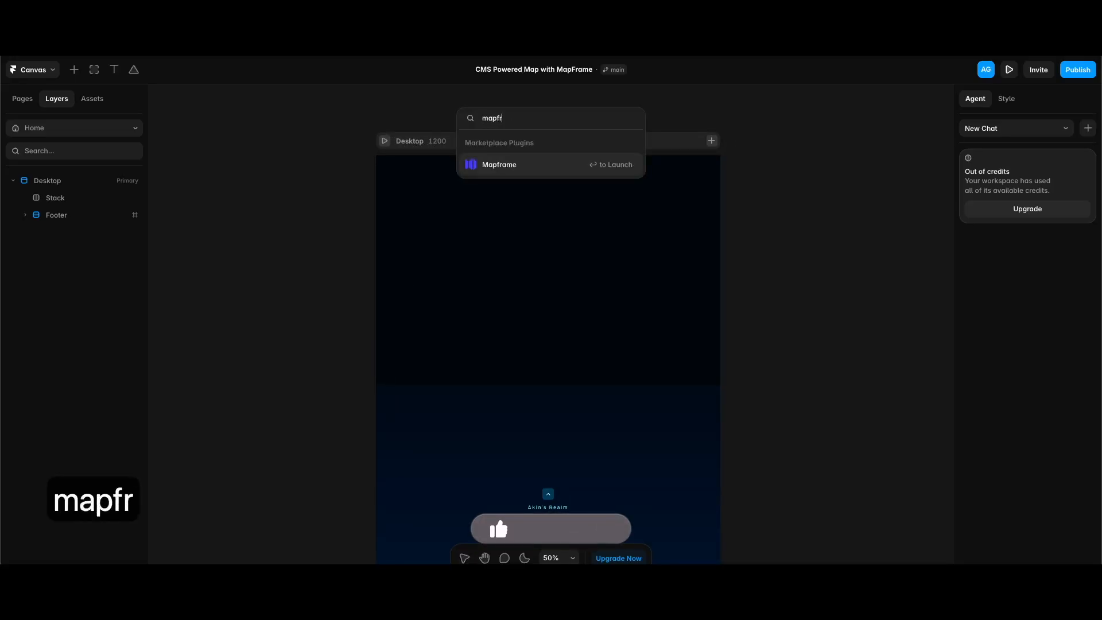
key("Return")
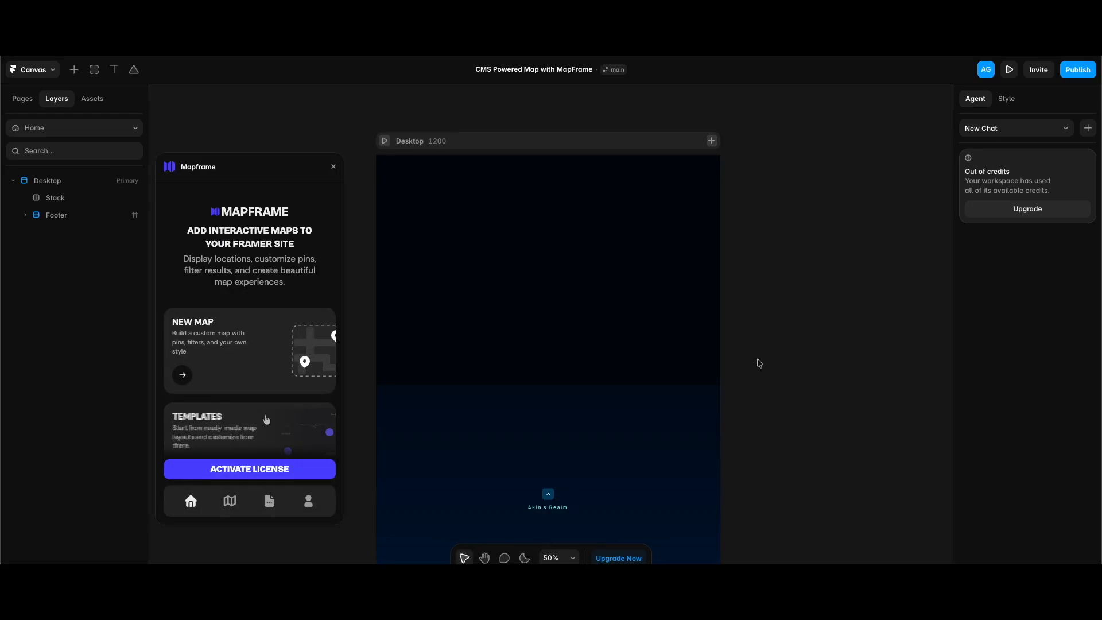
- Browse Mapframe's ready-made map templates and go back to the plugin's home screen
left_click(264, 424)
scroll(278, 384, "down", 3)
scroll(278, 383, "up", 5)
left_click(180, 194)
- Start a new map from the Places in Istanbul collection, using its single Address field and the Latitude and Longitude fields
left_click(231, 352)
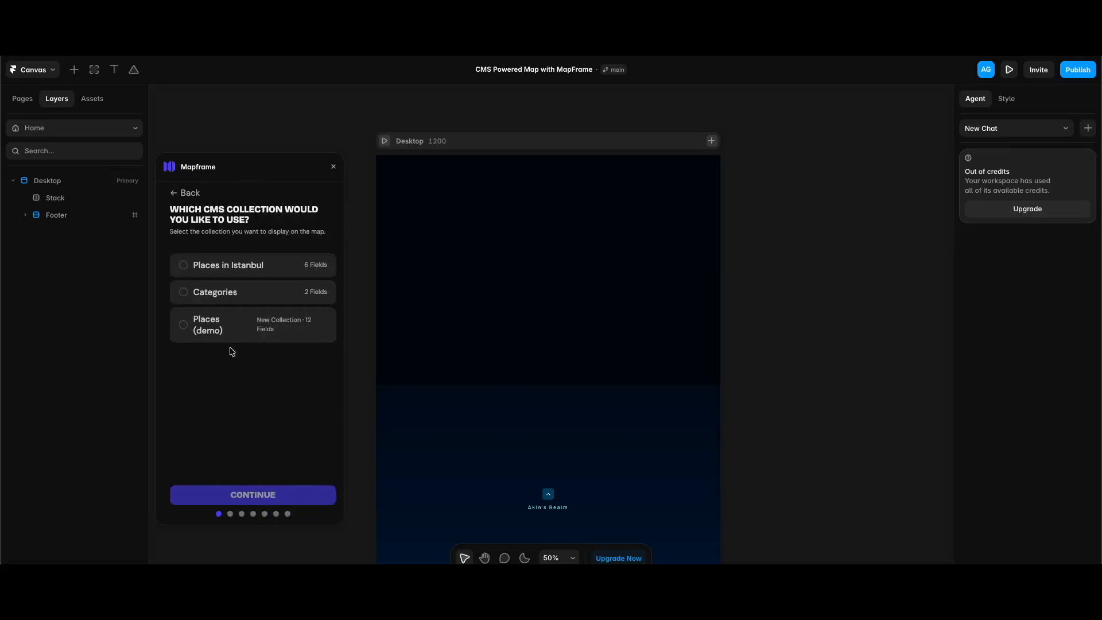
left_click(231, 271)
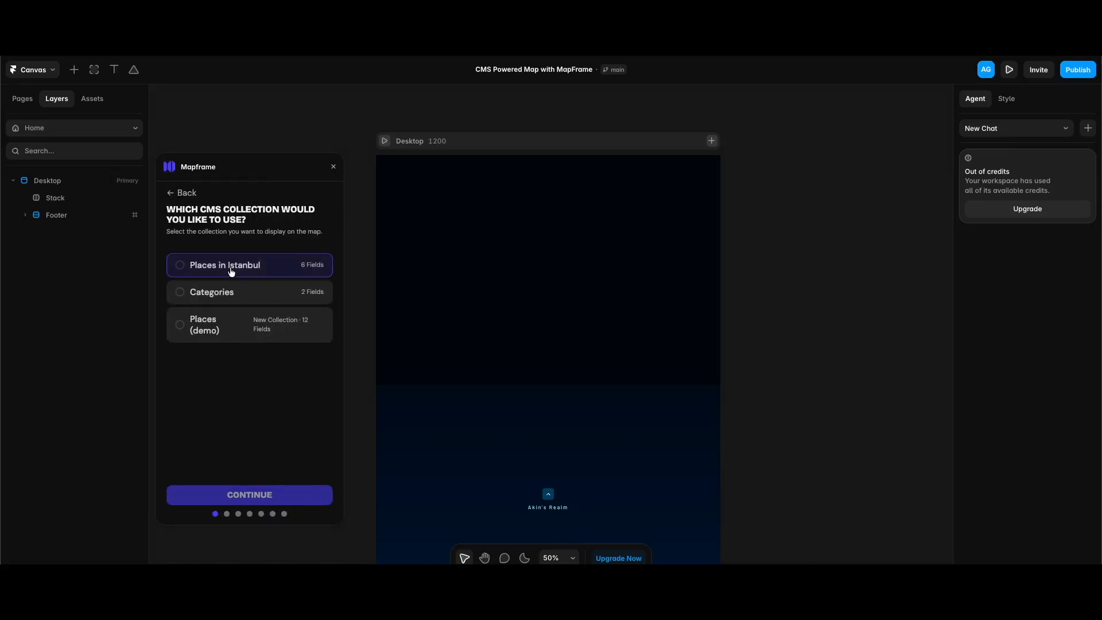
left_click(265, 495)
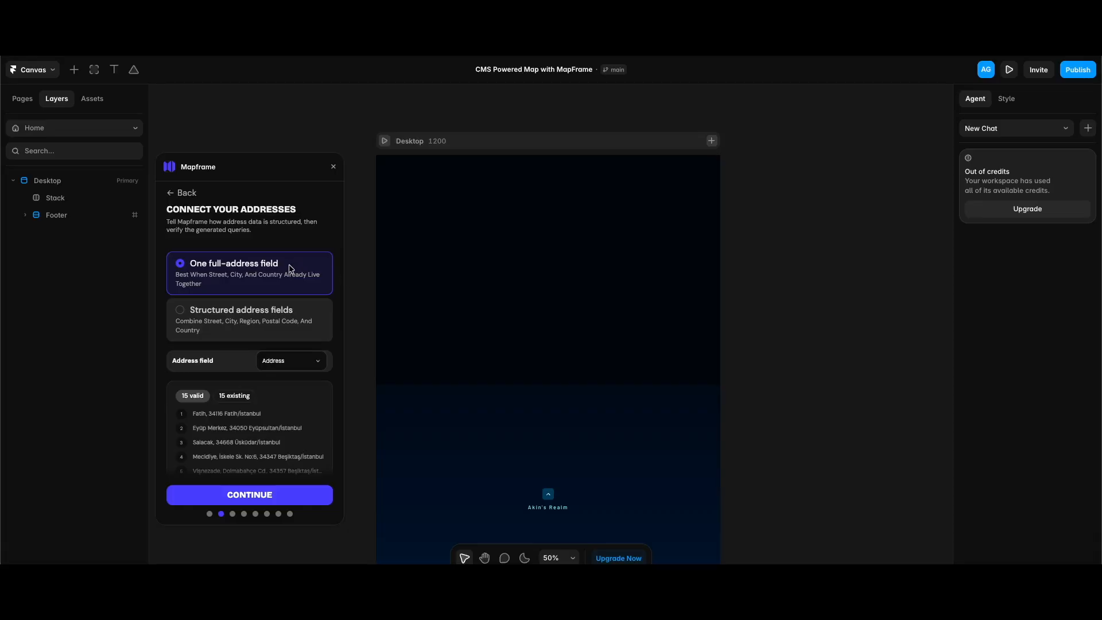
left_click(300, 497)
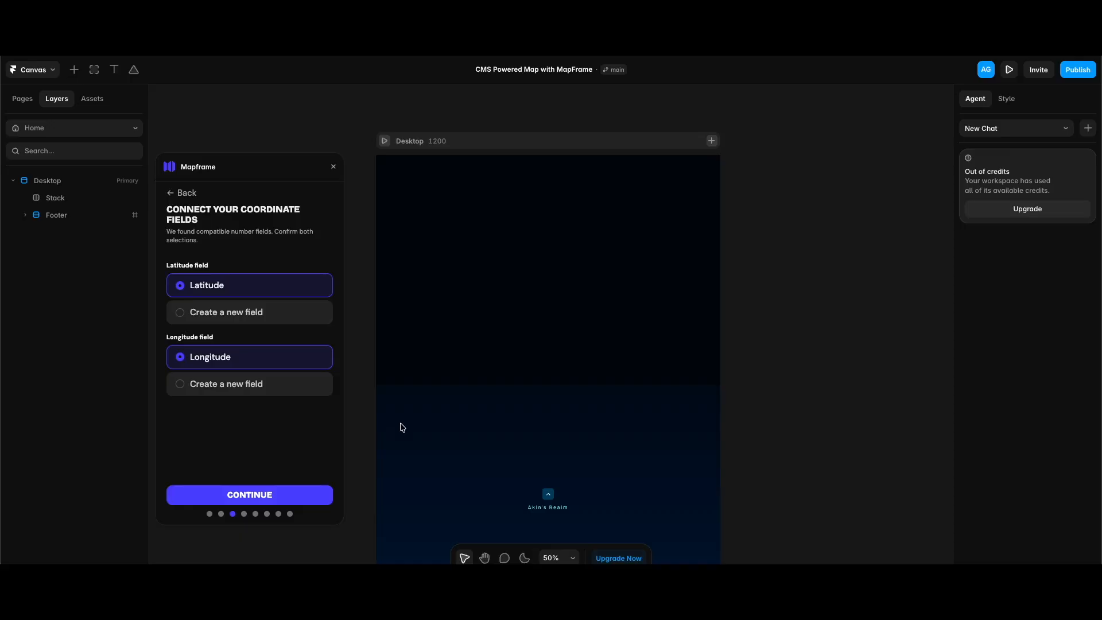
left_click(319, 495)
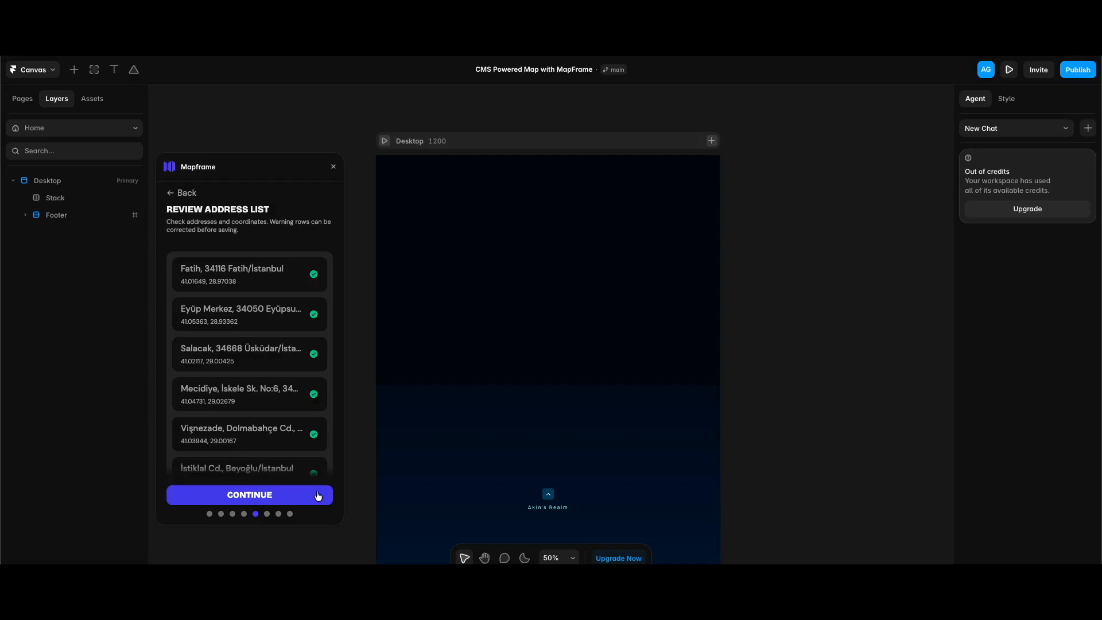
- Check the address list, insert the map component with the MapLibre — Dark (Carto Dark Matter) style, and close the plugin
scroll(318, 428, "down", 5)
scroll(319, 427, "up", 5)
left_click(308, 495)
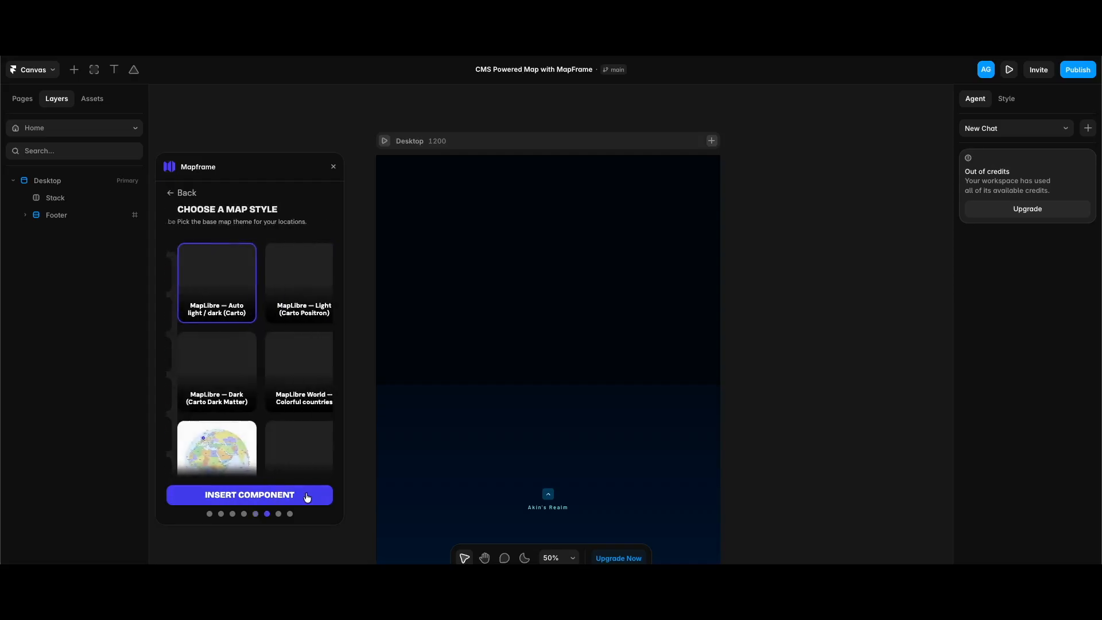
left_click(219, 376)
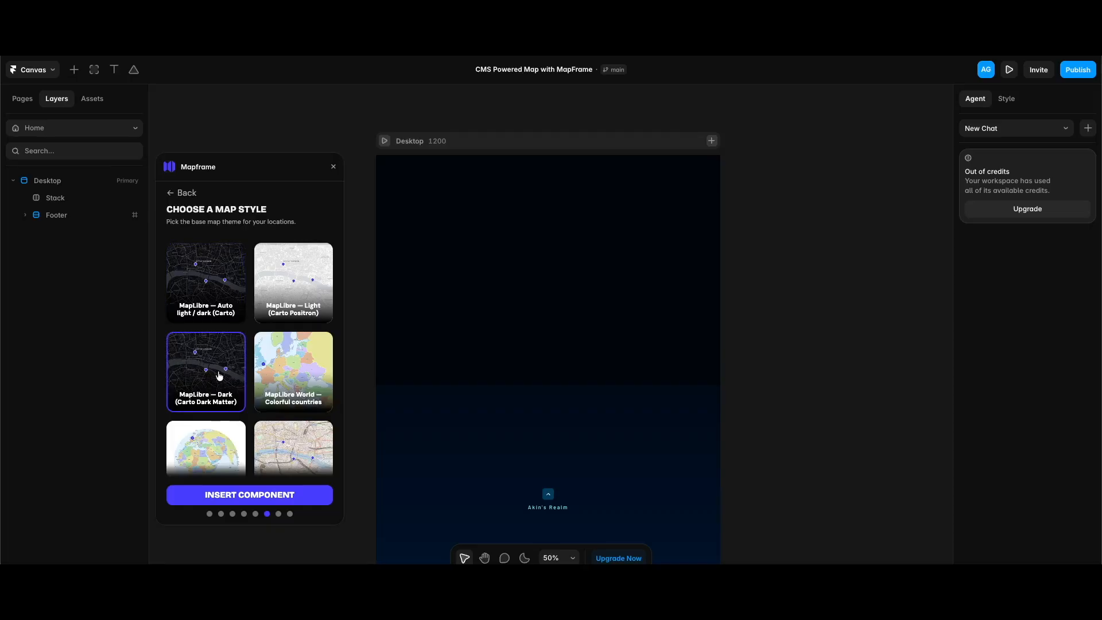
left_click(269, 494)
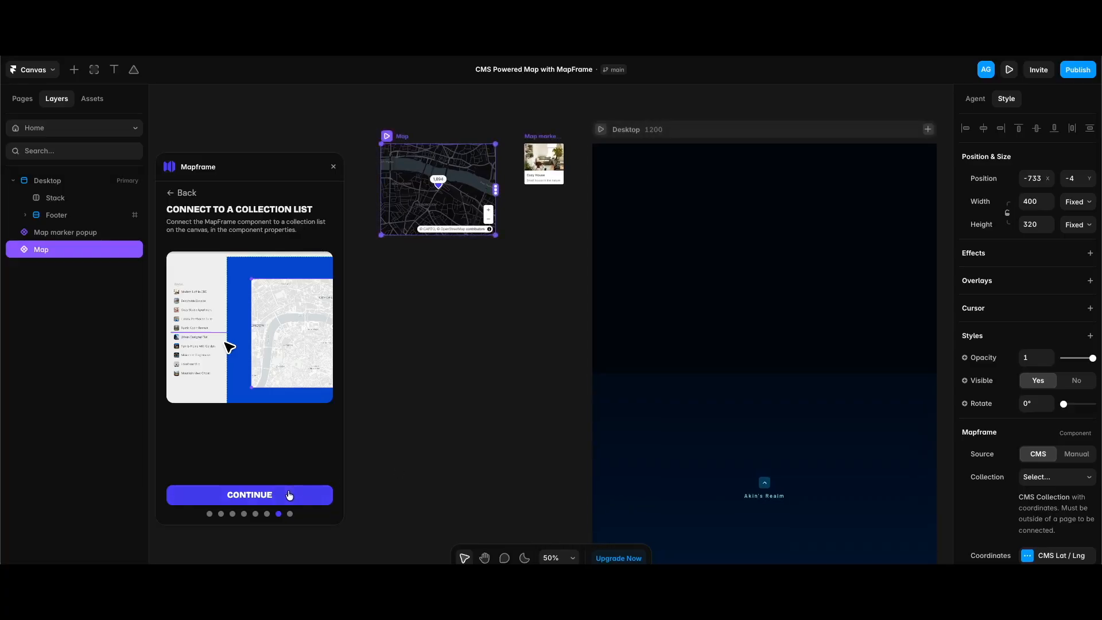
left_click(291, 494)
left_click(333, 167)
- Place the Map component inside the Desktop page's Stack and set its width and height to Fill
scroll(364, 297, "up", 1)
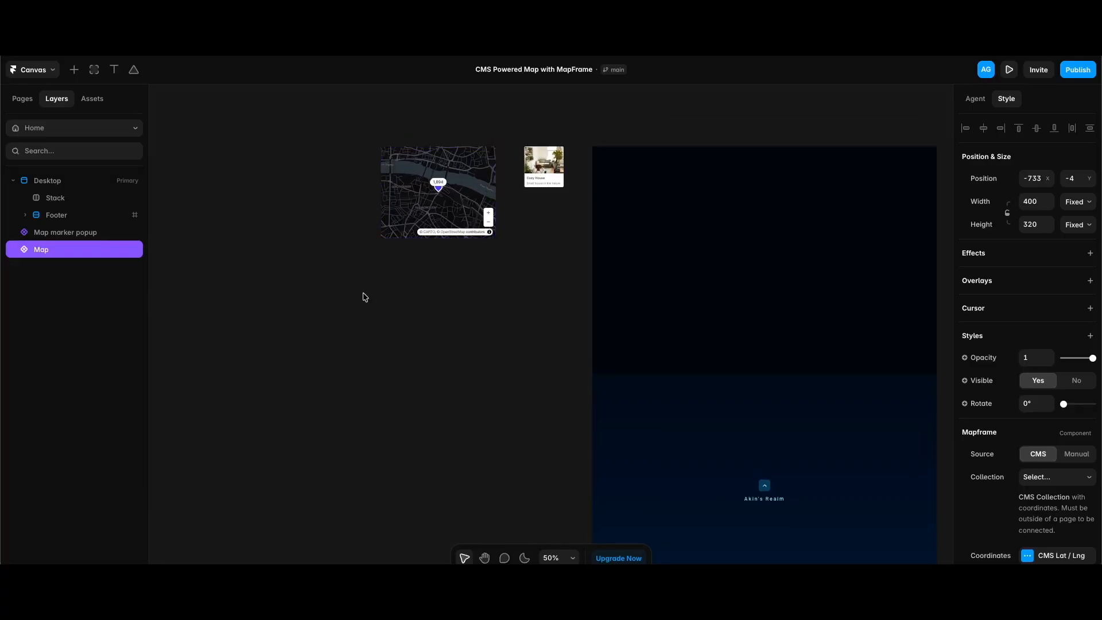
scroll(363, 297, "up", 3)
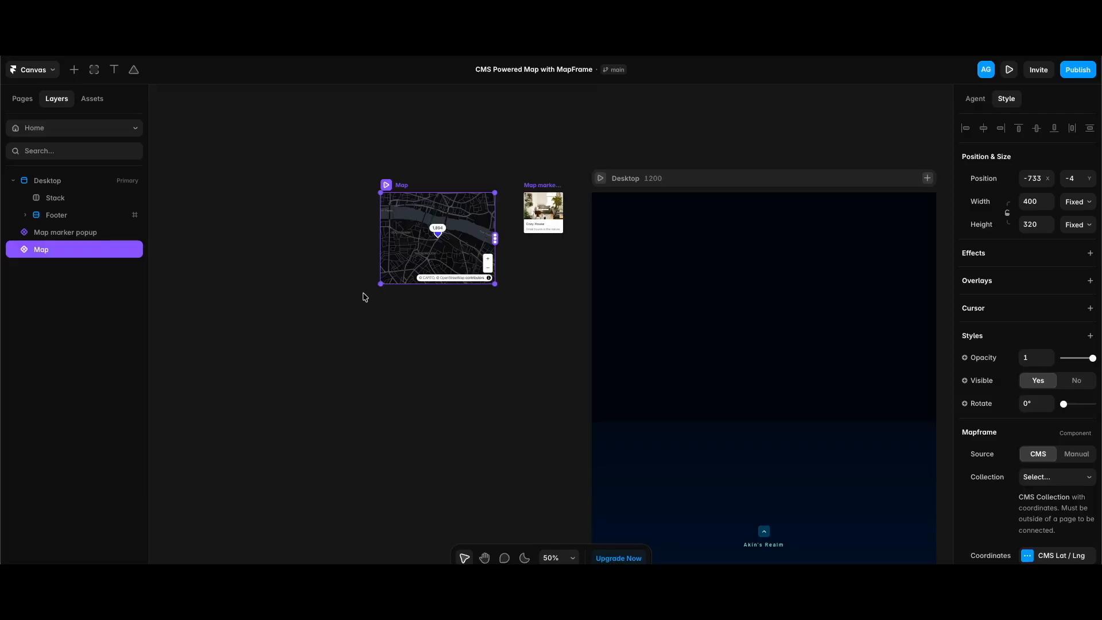
scroll(363, 297, "right", 3)
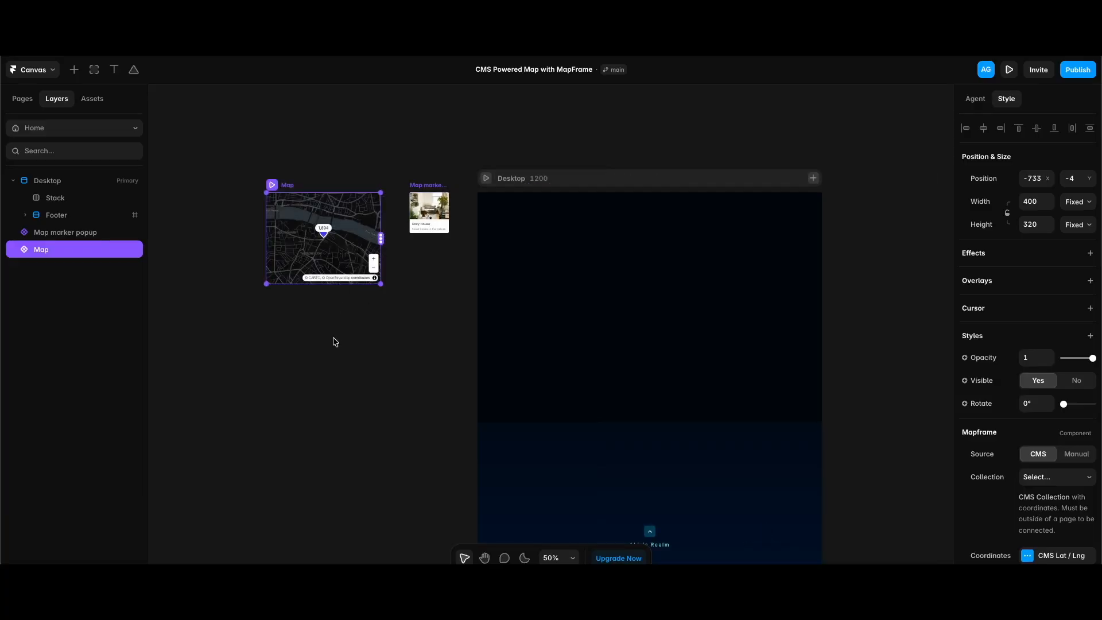
left_click_drag(339, 240, 621, 326)
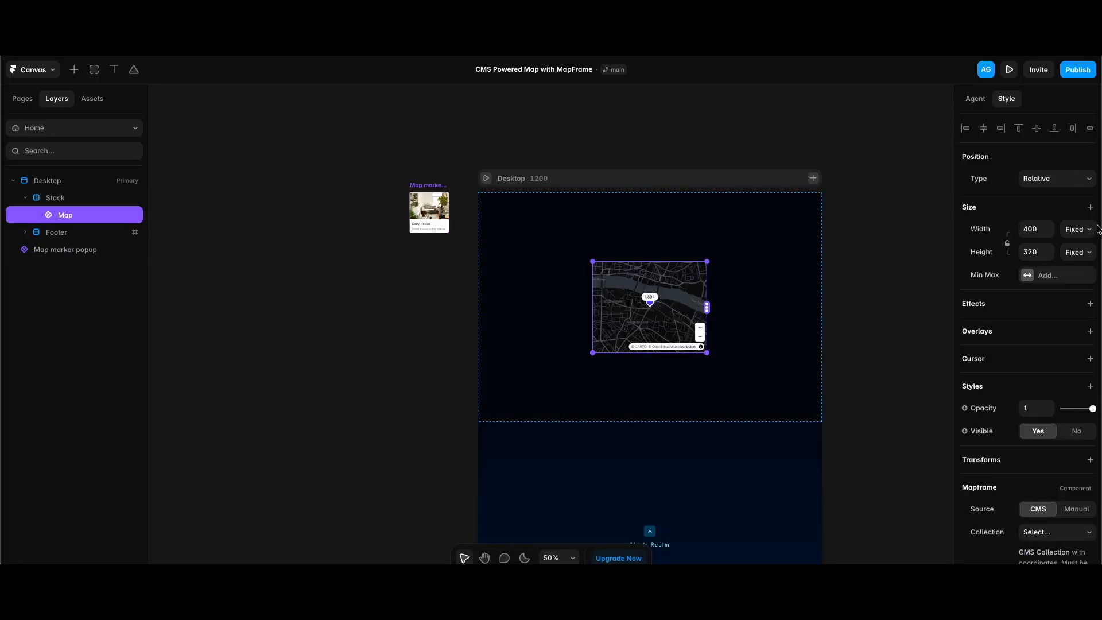
left_click(1078, 232)
left_click(1068, 254)
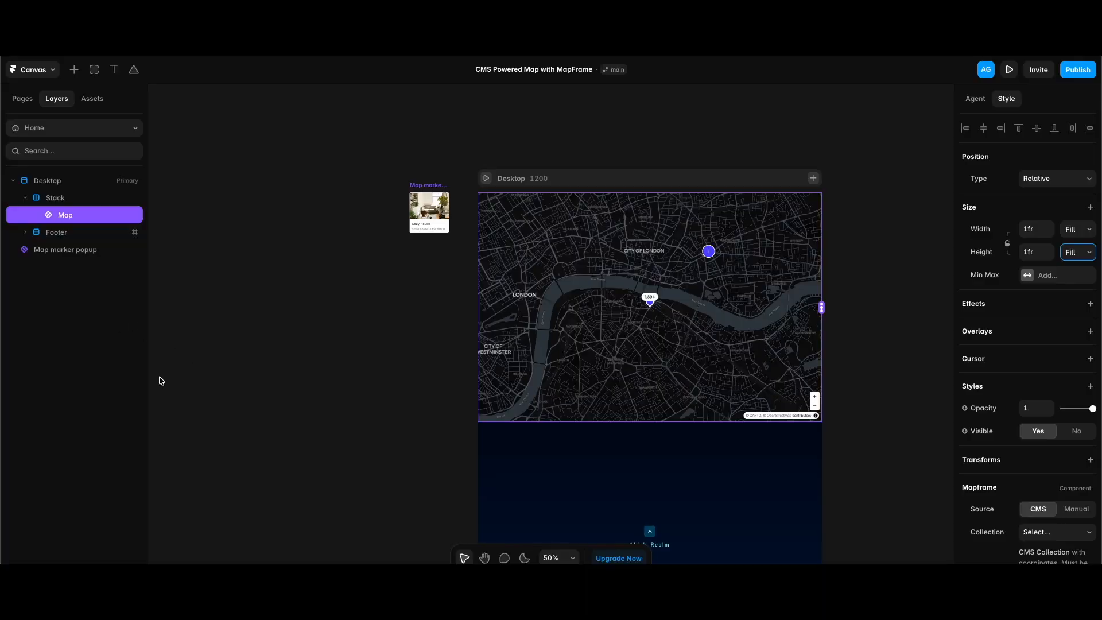
- Insert a Places in Istanbul collection list on the canvas, outside the Desktop page
left_click(74, 69)
mouse_move(94, 363)
left_click_drag(257, 143, 339, 351)
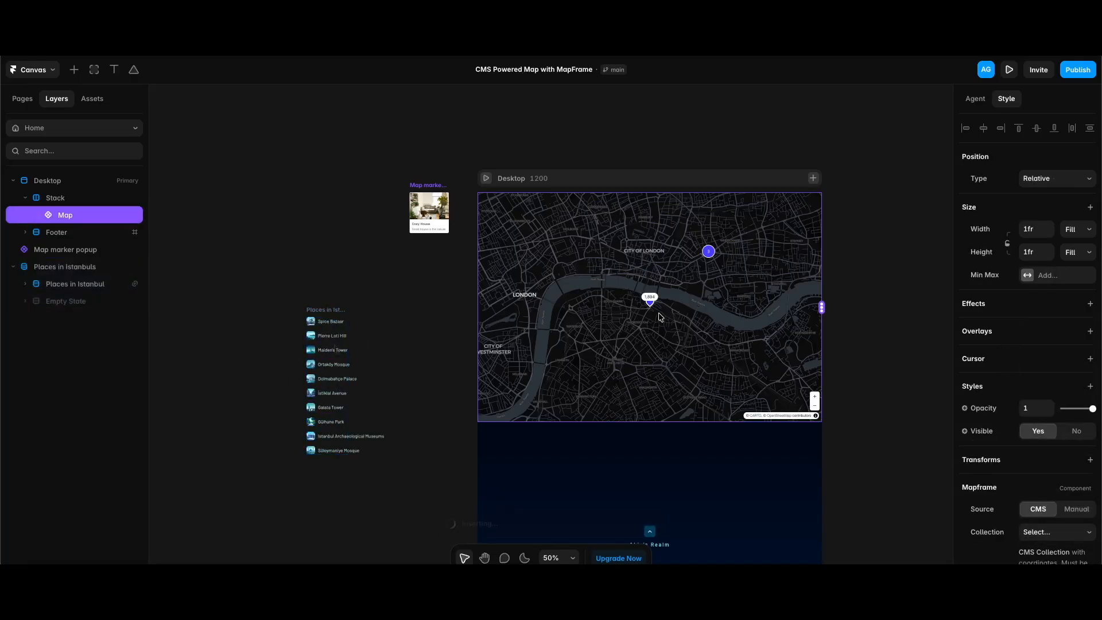
- Connect the Map to the Places in Istanbul list as its Collection and to the map marker component as its Marker popup
left_click_drag(827, 309, 341, 387)
left_click(365, 421)
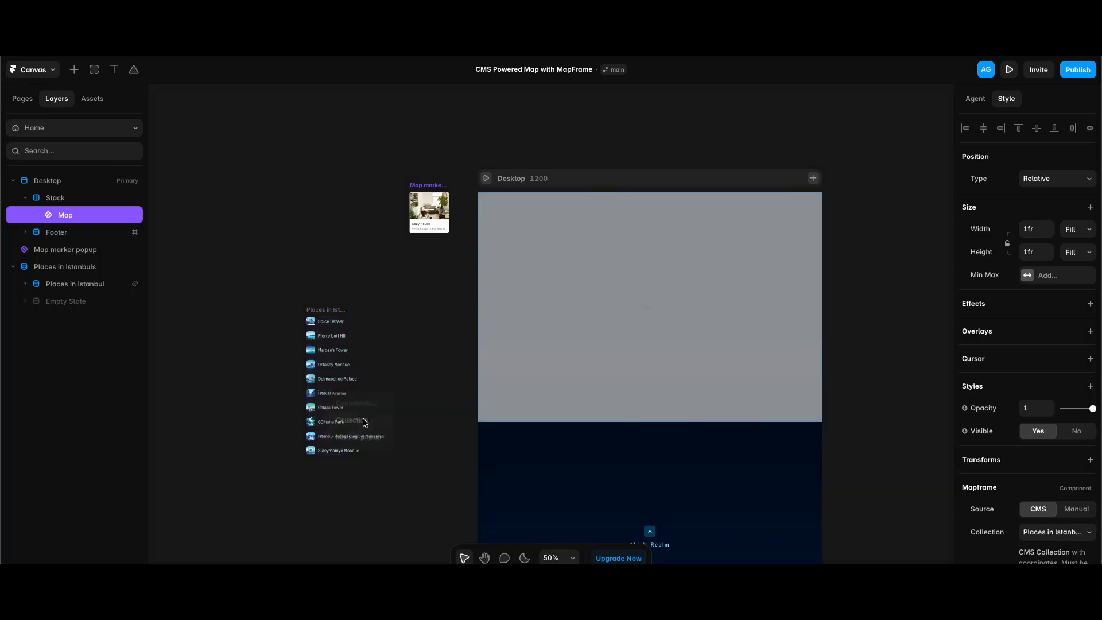
mouse_move(822, 308)
left_mouse_down()
mouse_move(915, 323)
mouse_move(859, 338)
mouse_move(672, 300)
mouse_move(443, 218)
left_mouse_up()
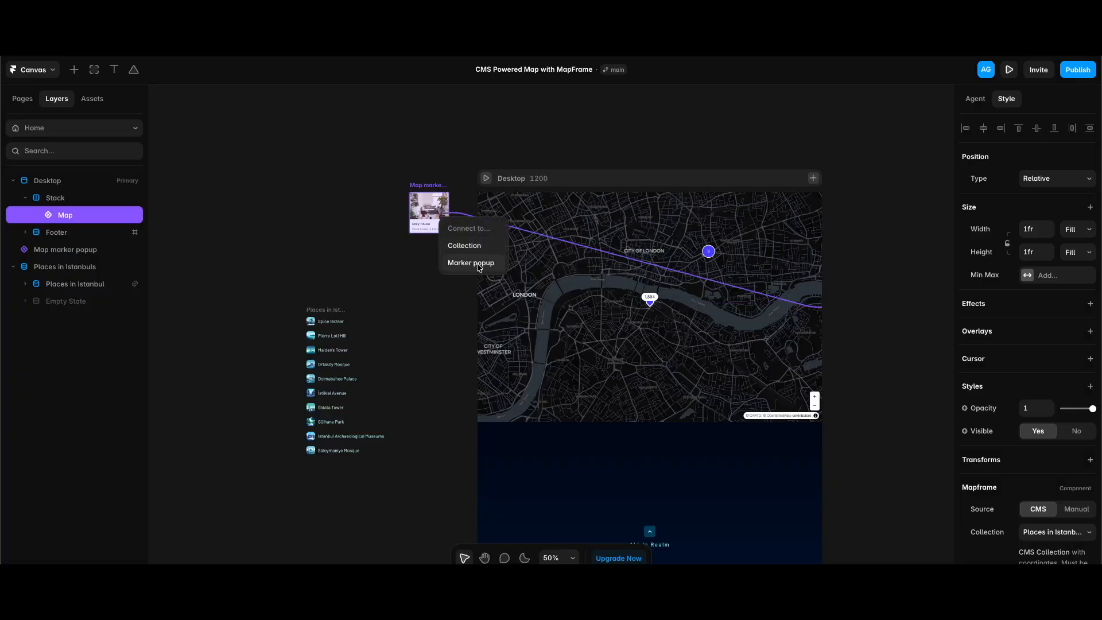
left_click(471, 263)
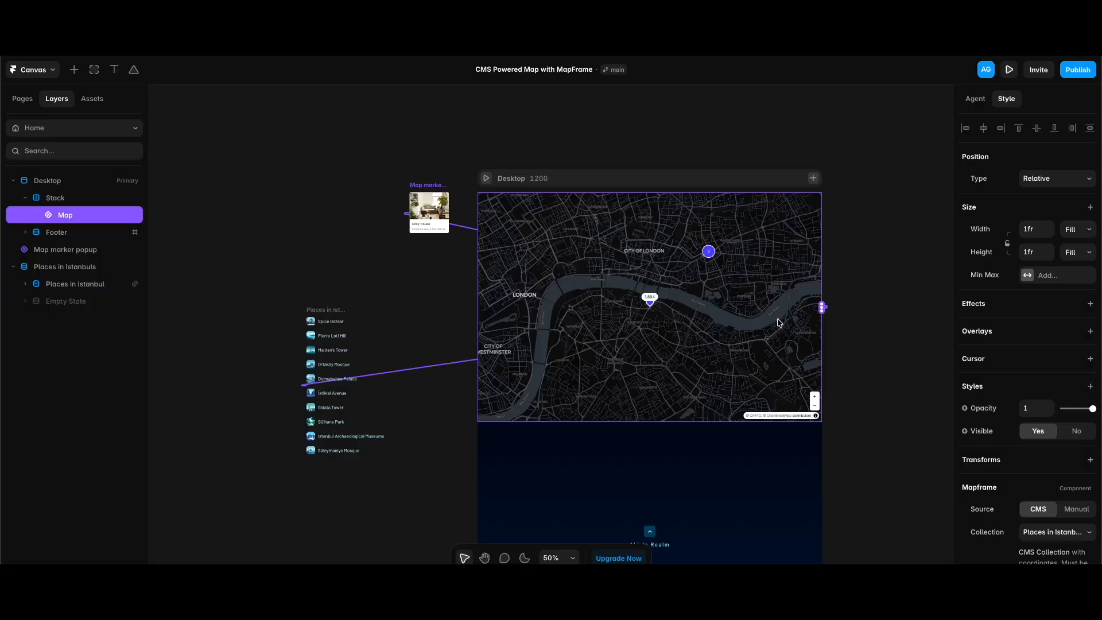
- Set the map's initial view to center latitude 41.0151 and center longitude 28.9795
scroll(1044, 384, "down", 5)
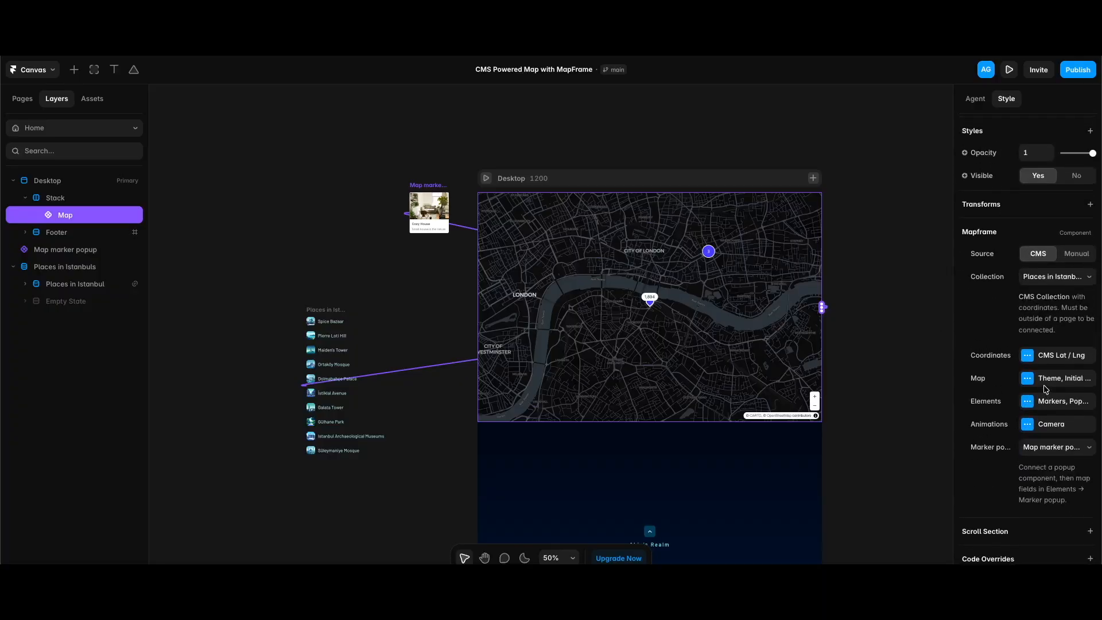
left_click(1046, 390)
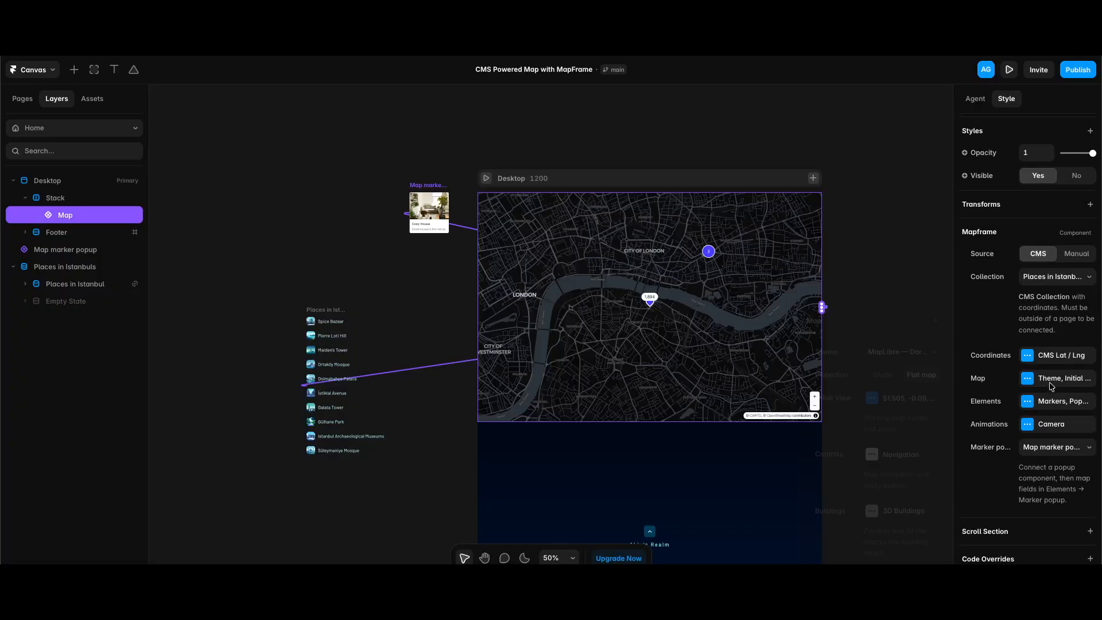
left_click(899, 399)
left_click(878, 351)
type("41.0151")
left_click(878, 374)
type("28.9795")
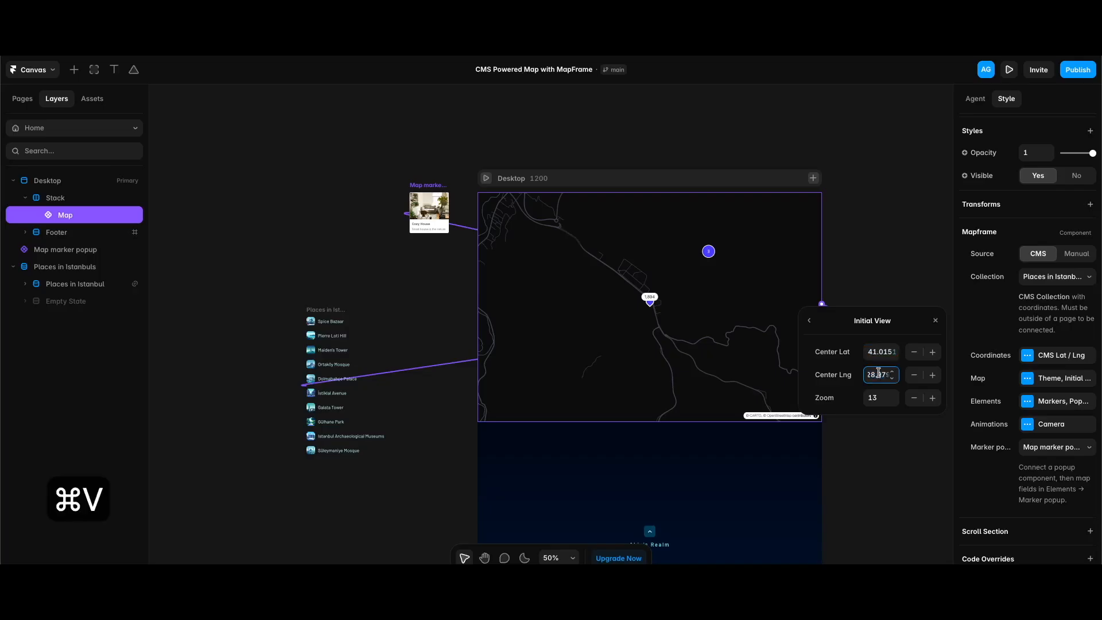
- Preview the page and open a marker's popup on the Istanbul map
key("super+p")
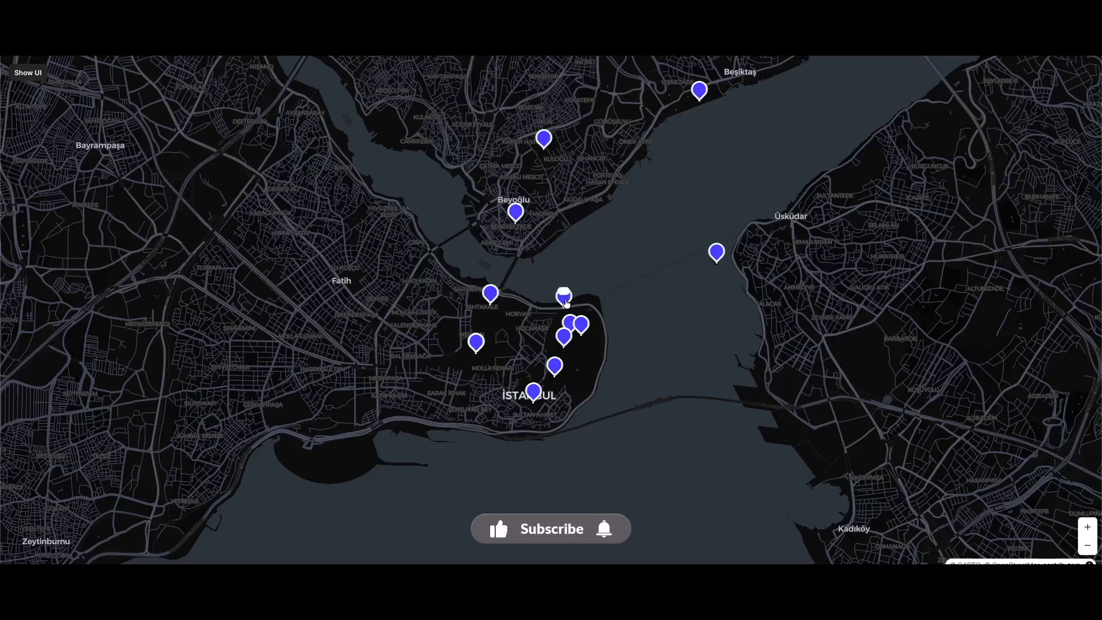
left_click(565, 298)
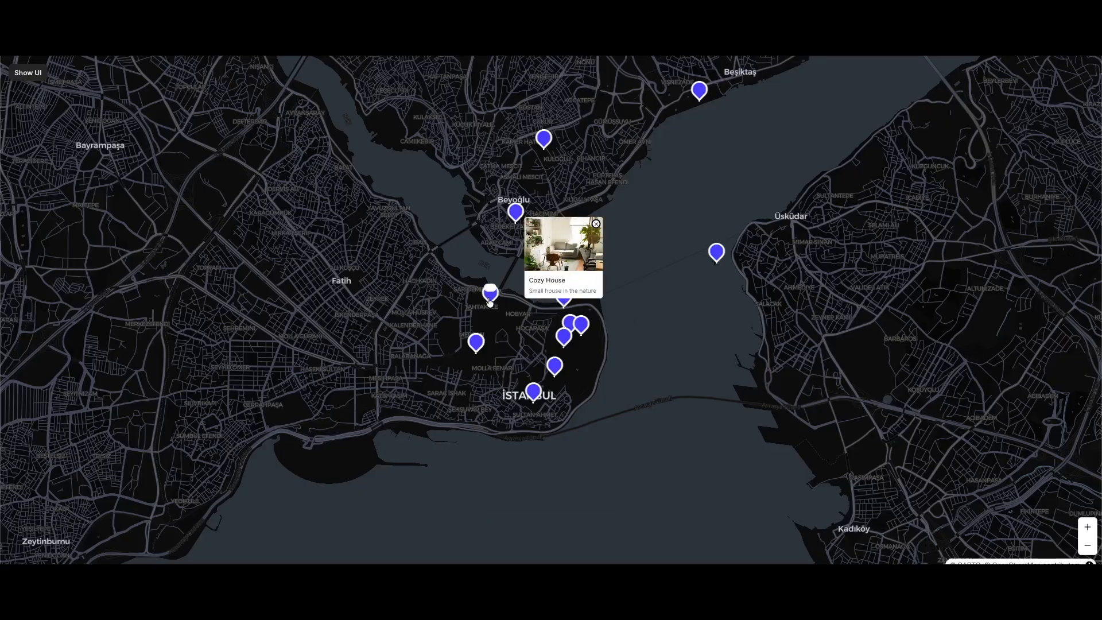
- Open the popups of two other markers in the map preview
left_click(566, 339)
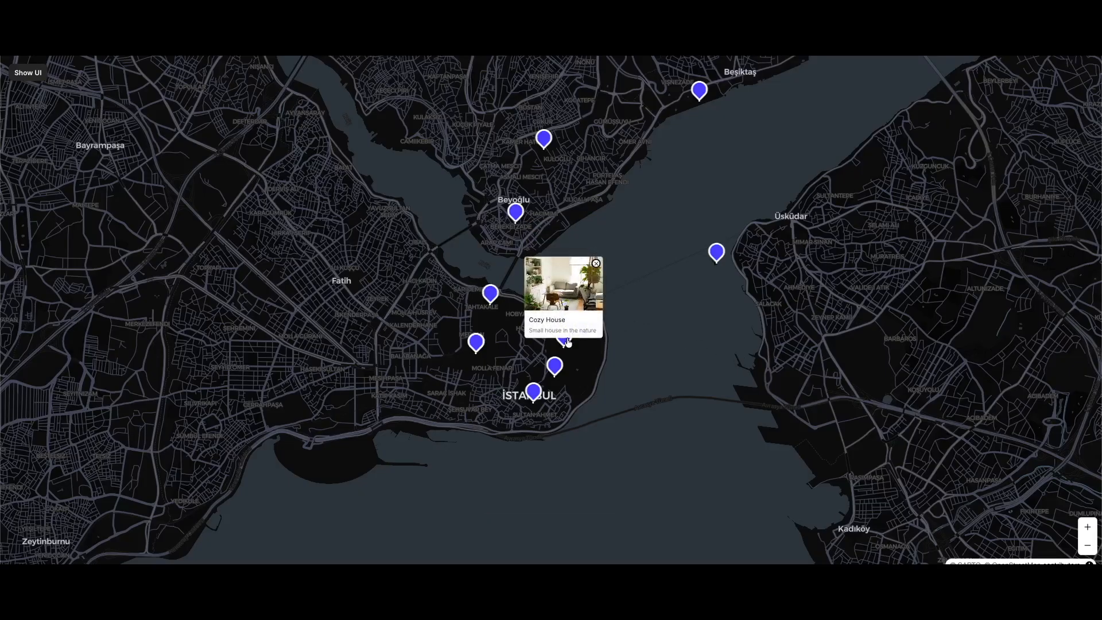
left_click(476, 345)
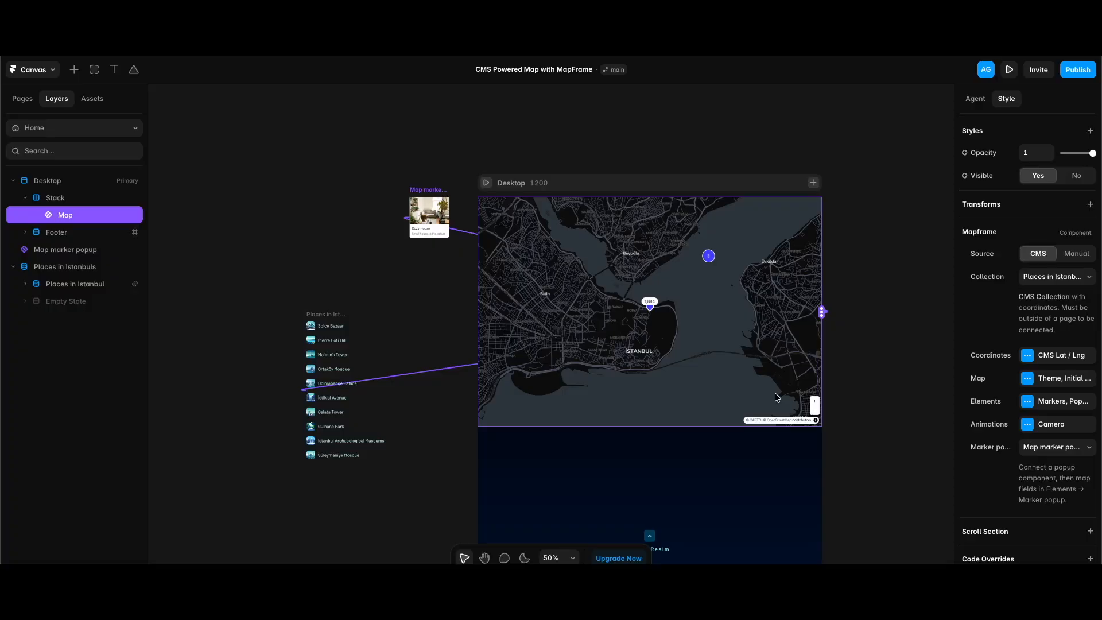
- Add a field mapping to the Map's Marker Popup that links the Title field to the Title popup variable
left_click(1059, 402)
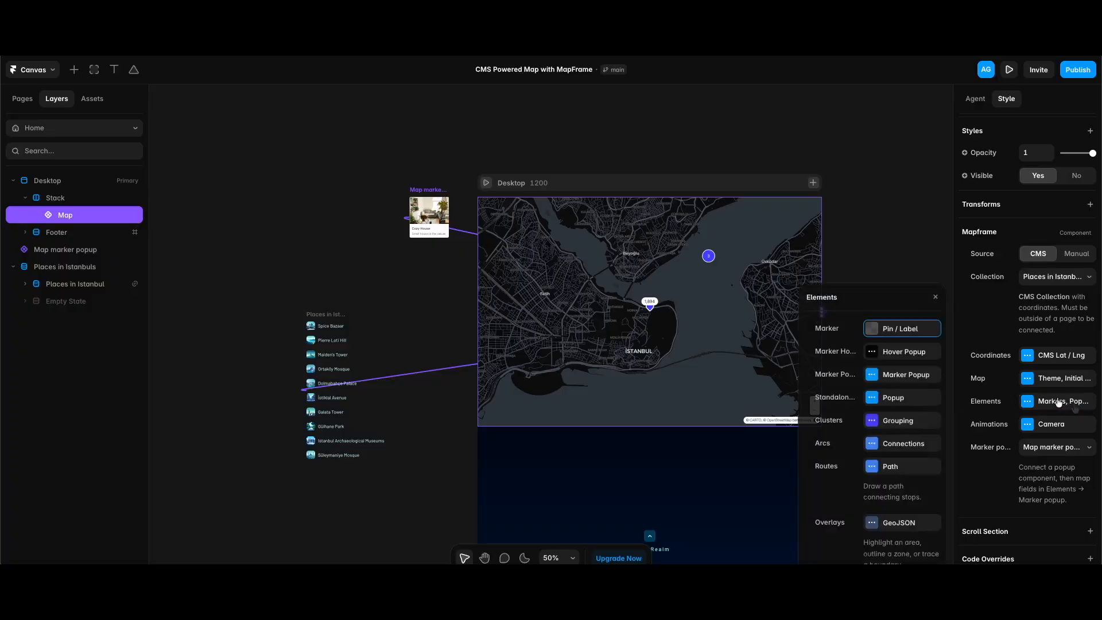
left_click(913, 375)
left_click(904, 352)
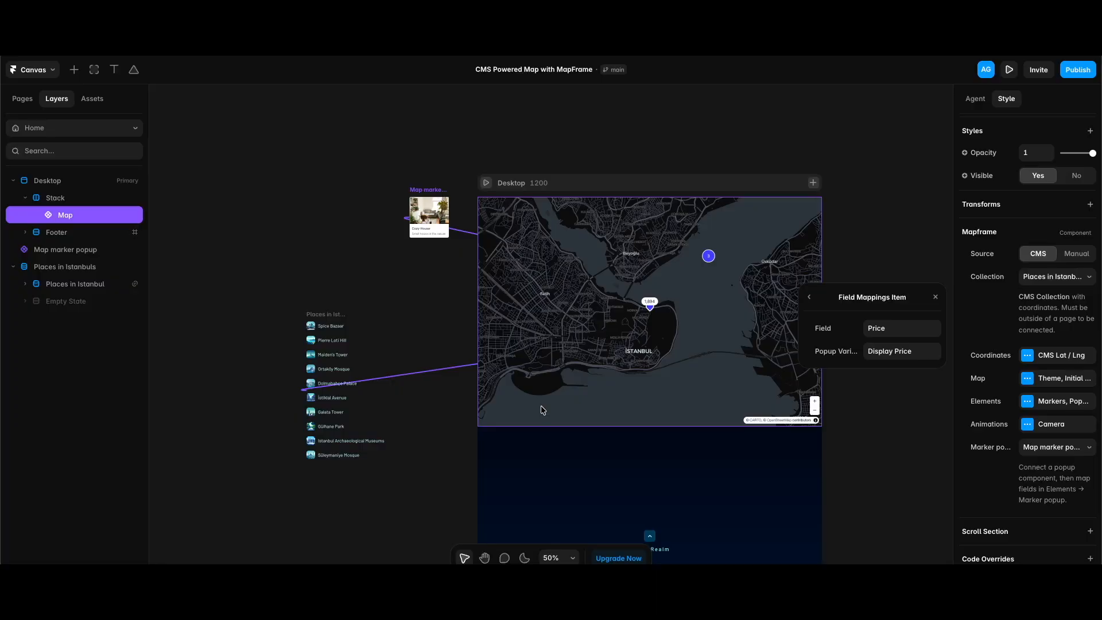
left_click(876, 326)
type("Title")
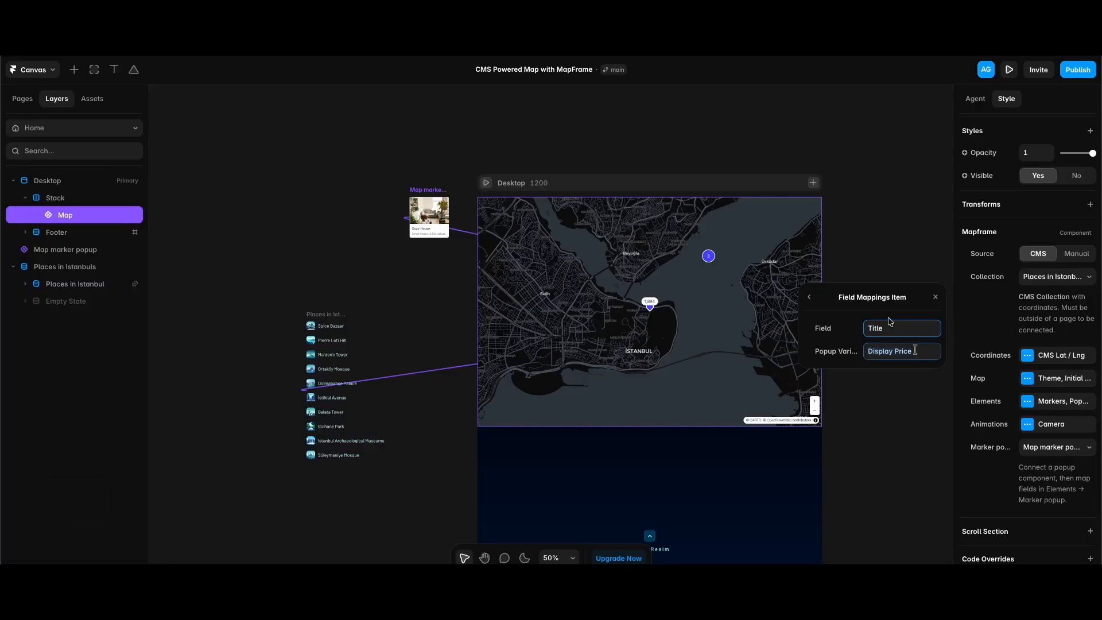
left_click(915, 350)
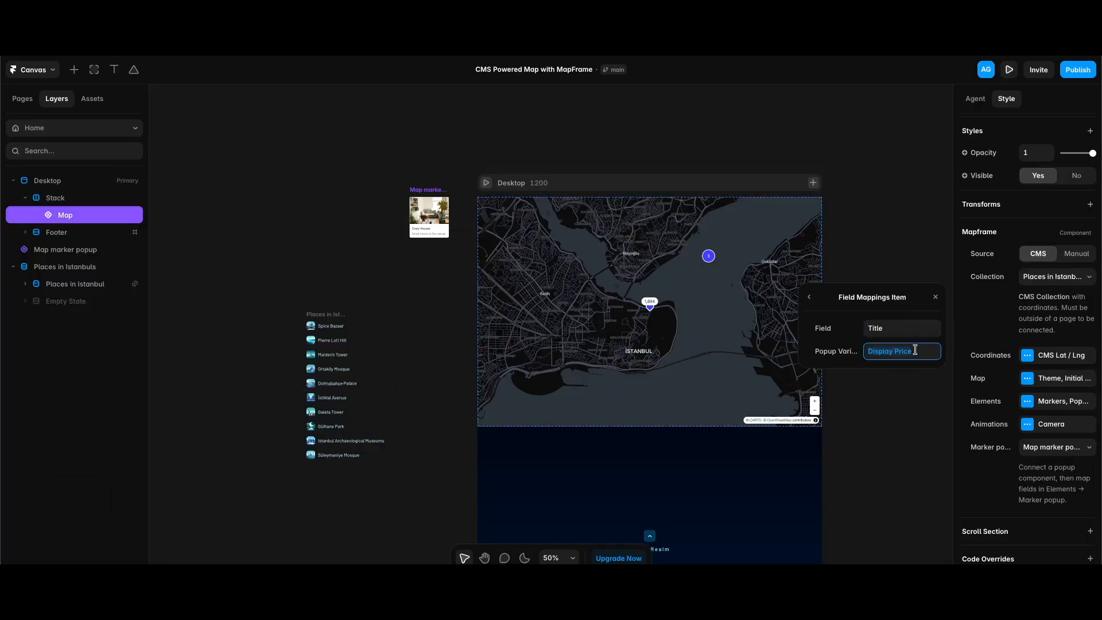
type("Title")
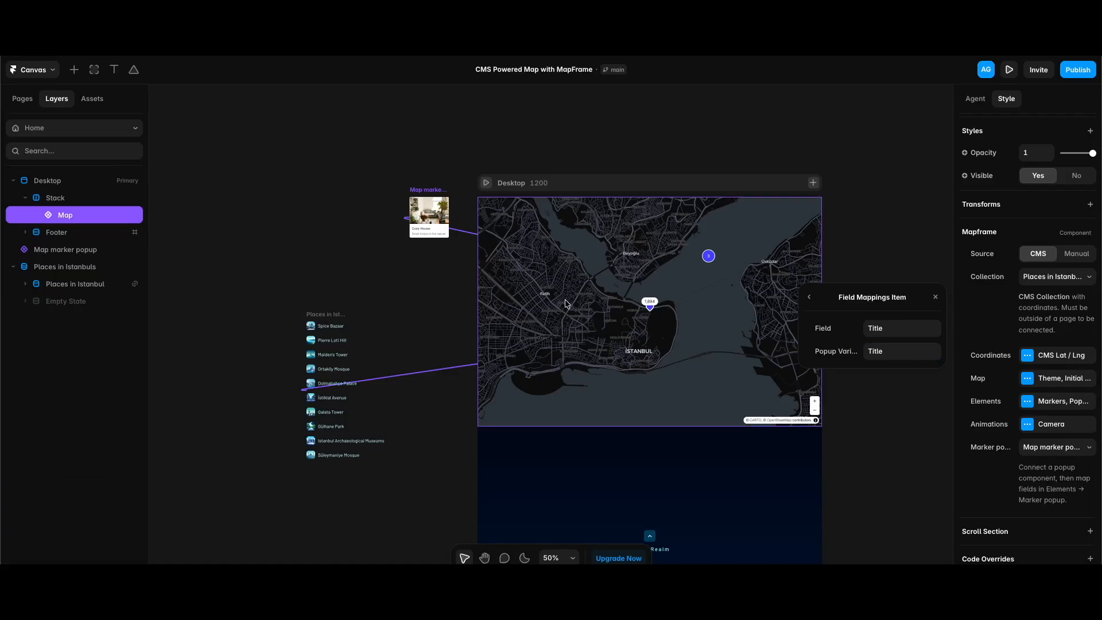
- Unlink and replace all instances of the map marker popup component, and copy the name of its Subtitle variable
double_click(435, 217)
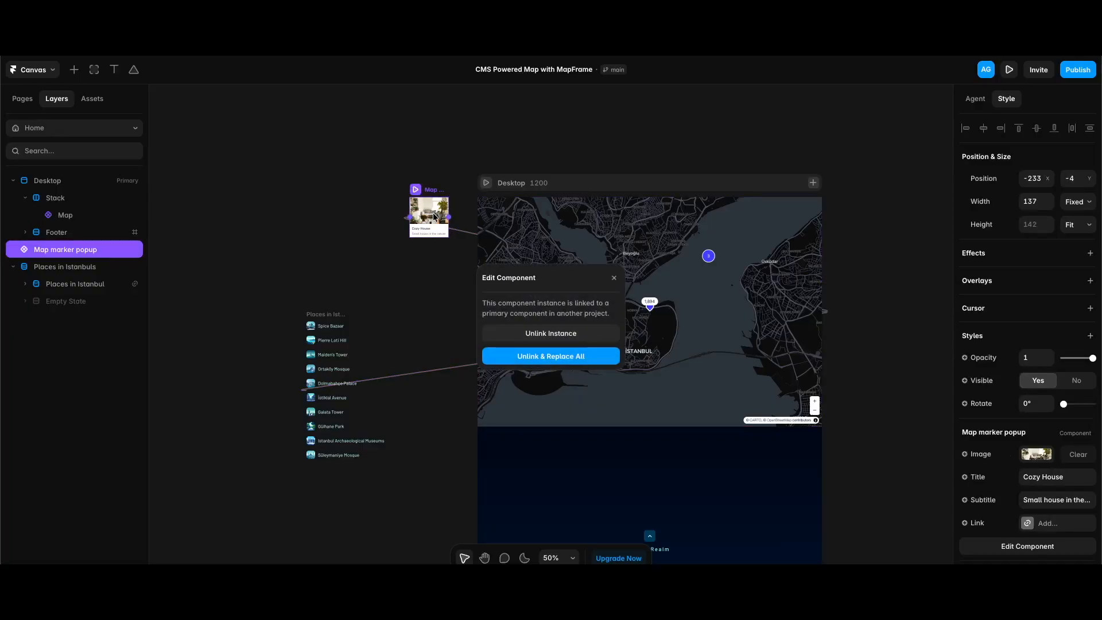
left_click(558, 359)
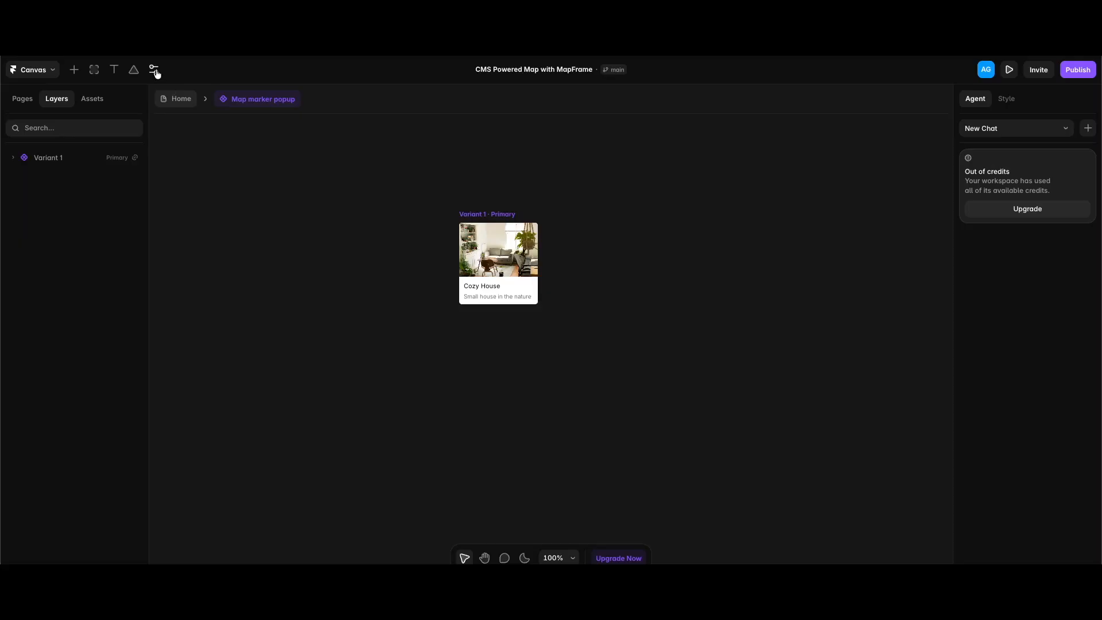
left_click(154, 70)
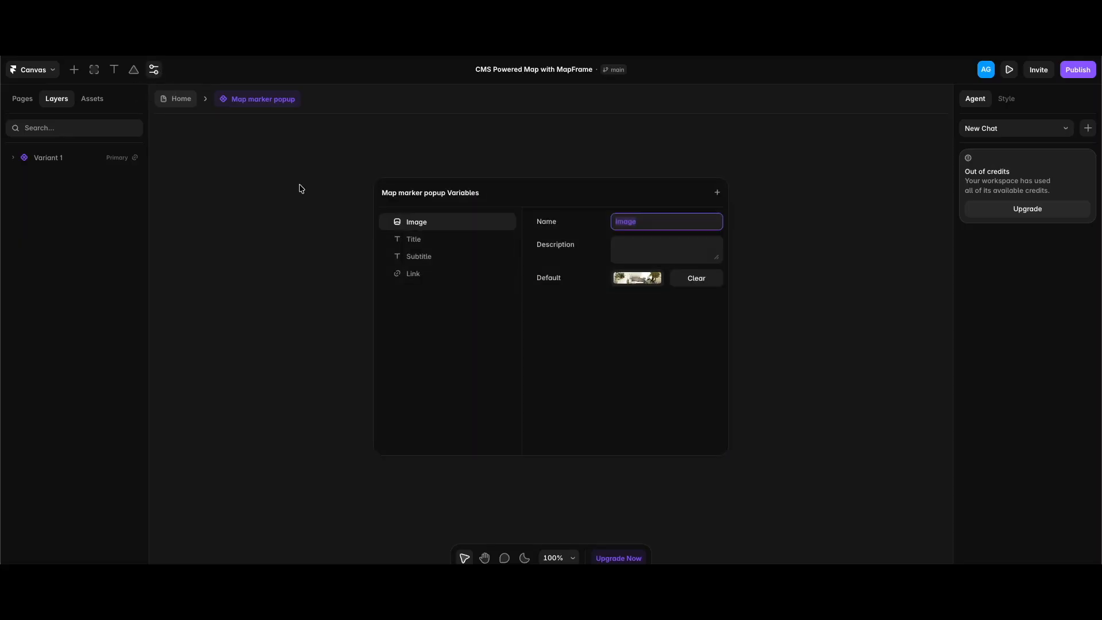
left_click(423, 240)
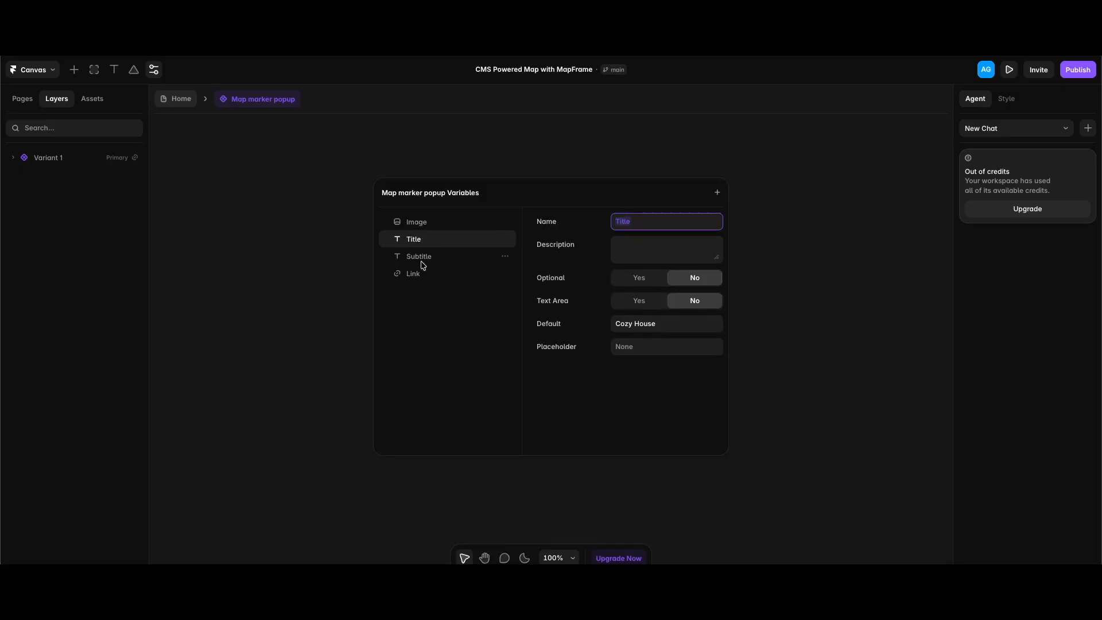
left_click(423, 264)
key("super+c")
left_click(436, 225)
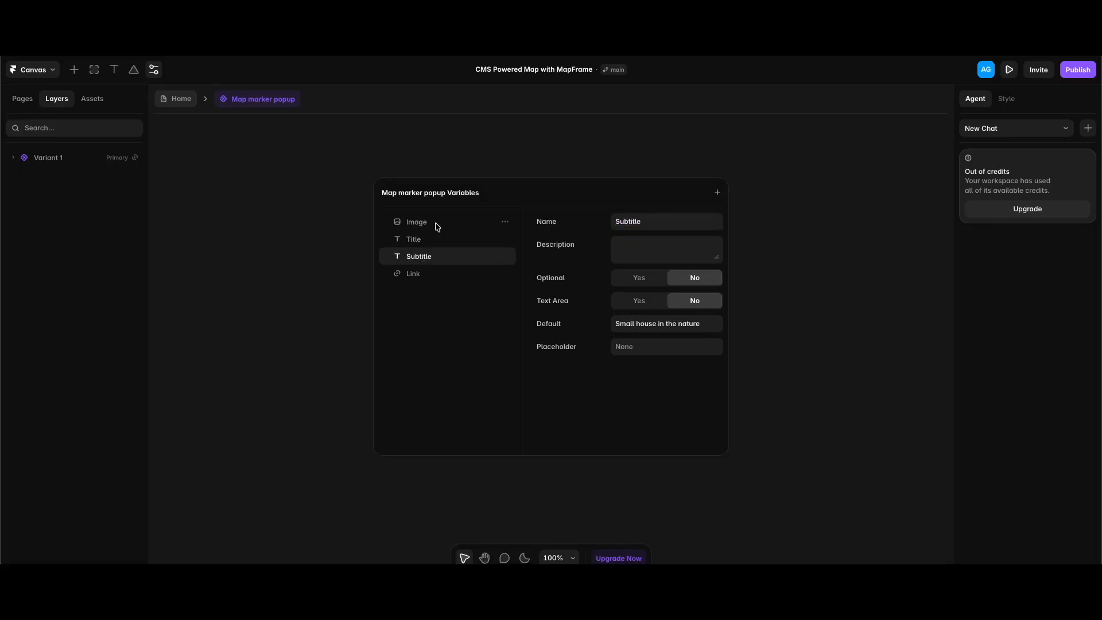
double_click(325, 377)
- Add a second Marker Popup field mapping on the Map from the Subtitle field to the Subtitle popup variable
scroll(325, 377, "down", 5)
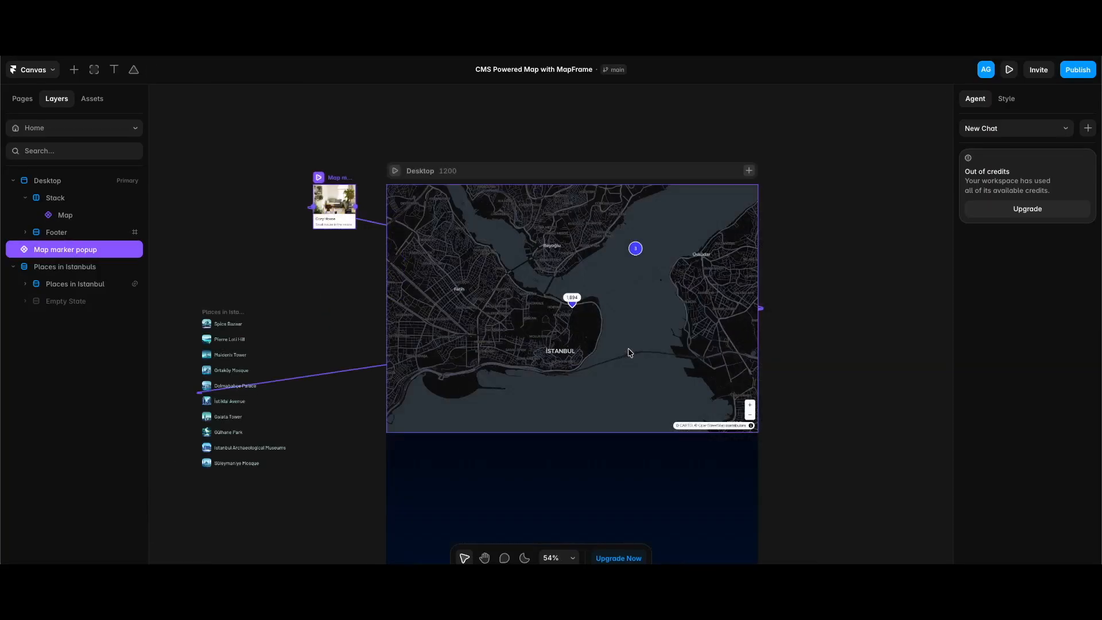
left_click(630, 353)
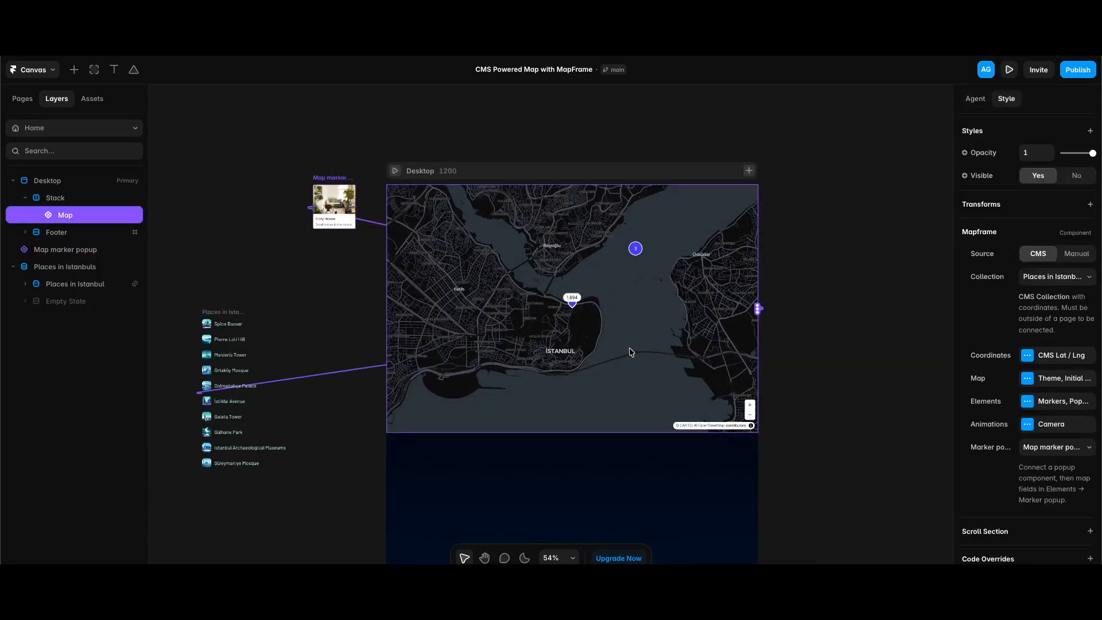
left_click(1071, 406)
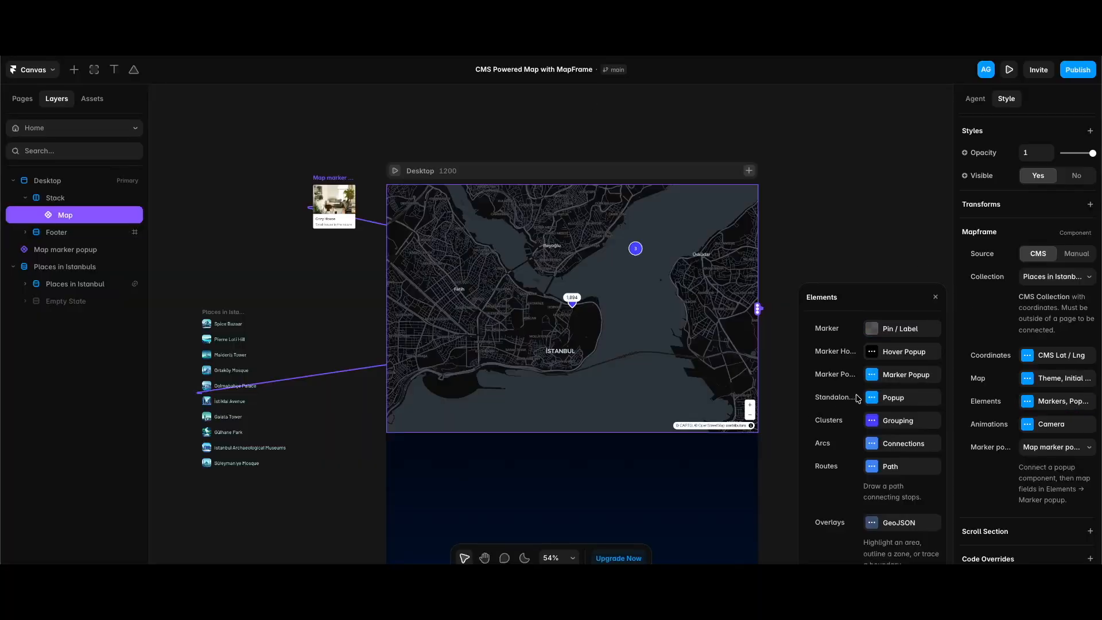
left_click(913, 380)
left_click(911, 377)
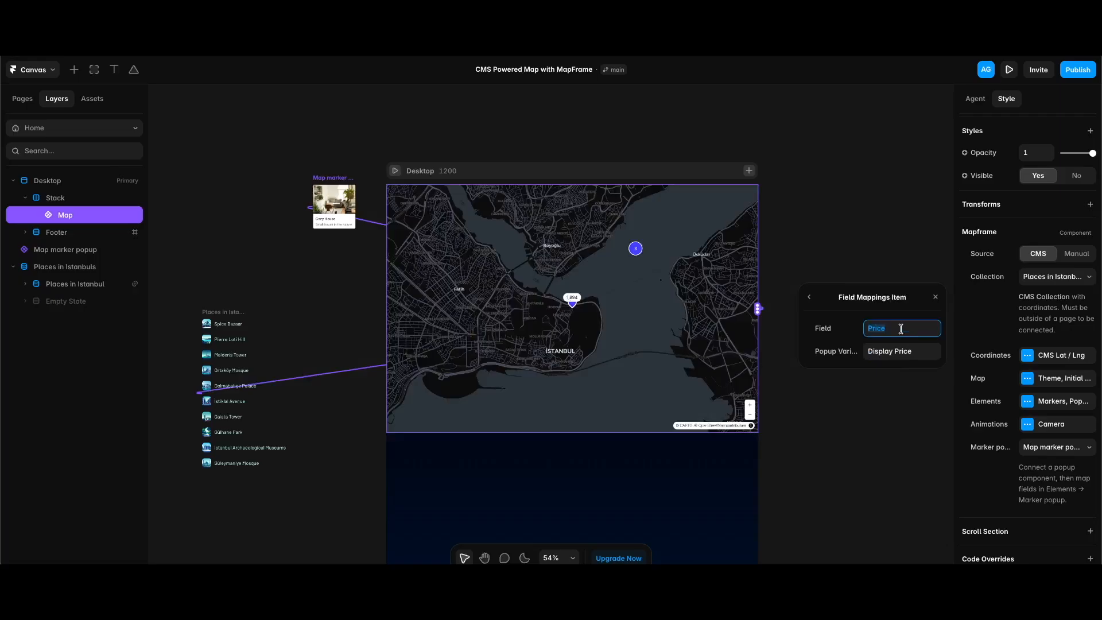
key("super+v")
left_click(913, 351)
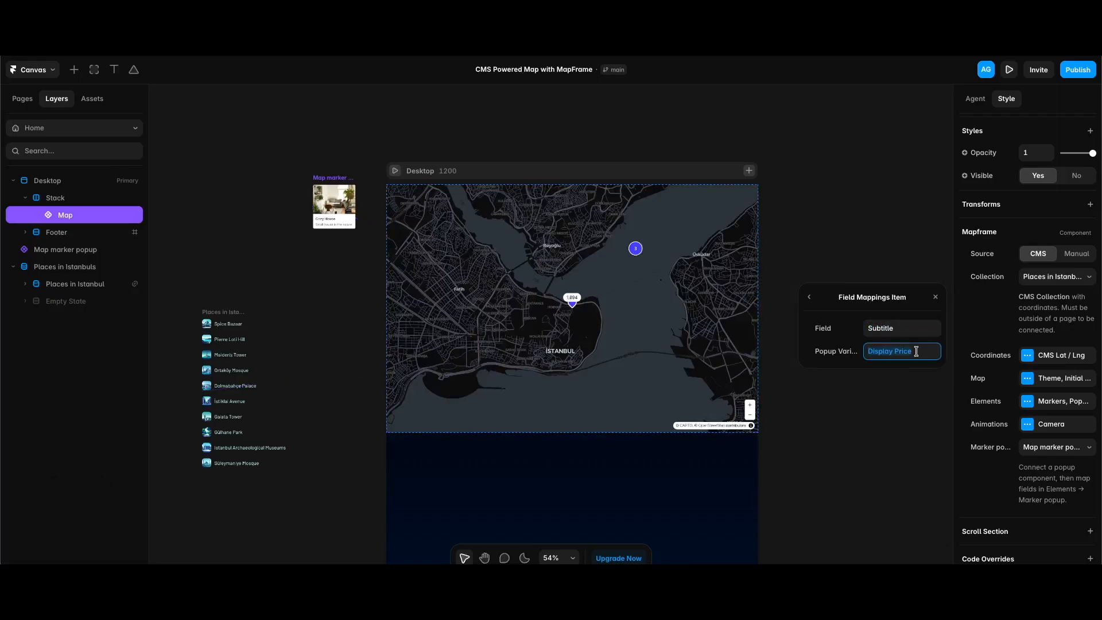
key("super+v")
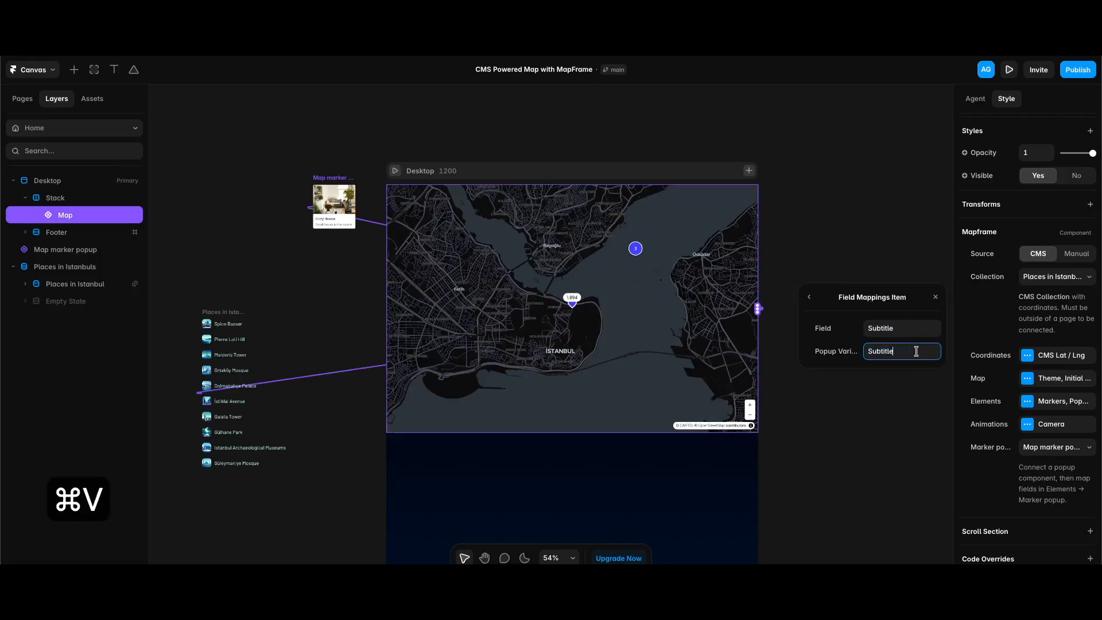
left_click(810, 298)
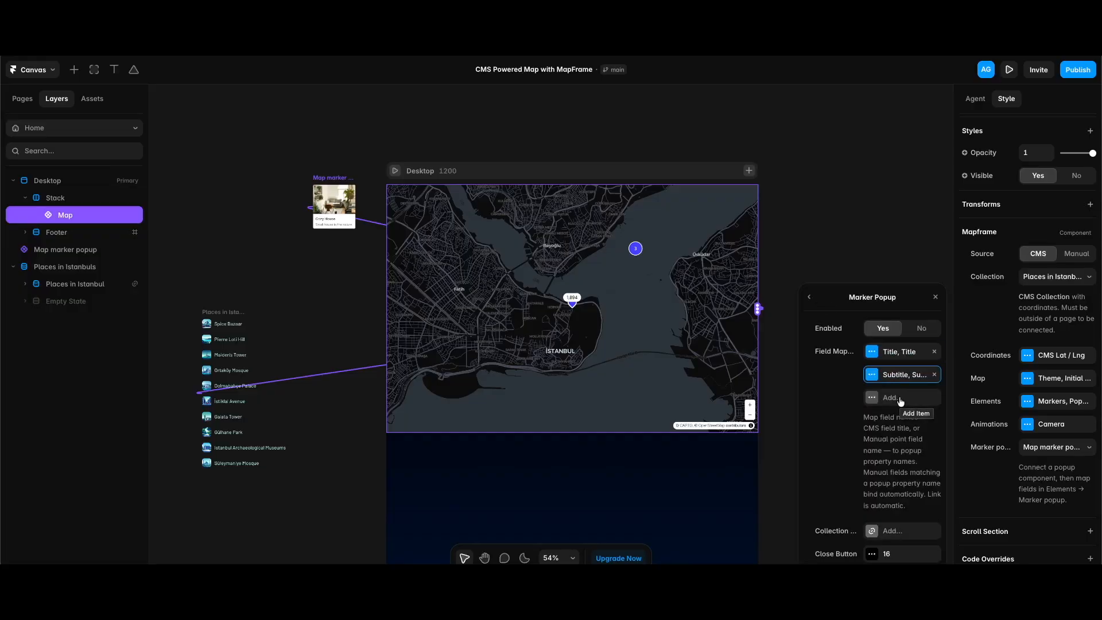
- Add a third Marker Popup field mapping from the Image field to the Image popup variable
left_click(900, 402)
left_click(902, 328)
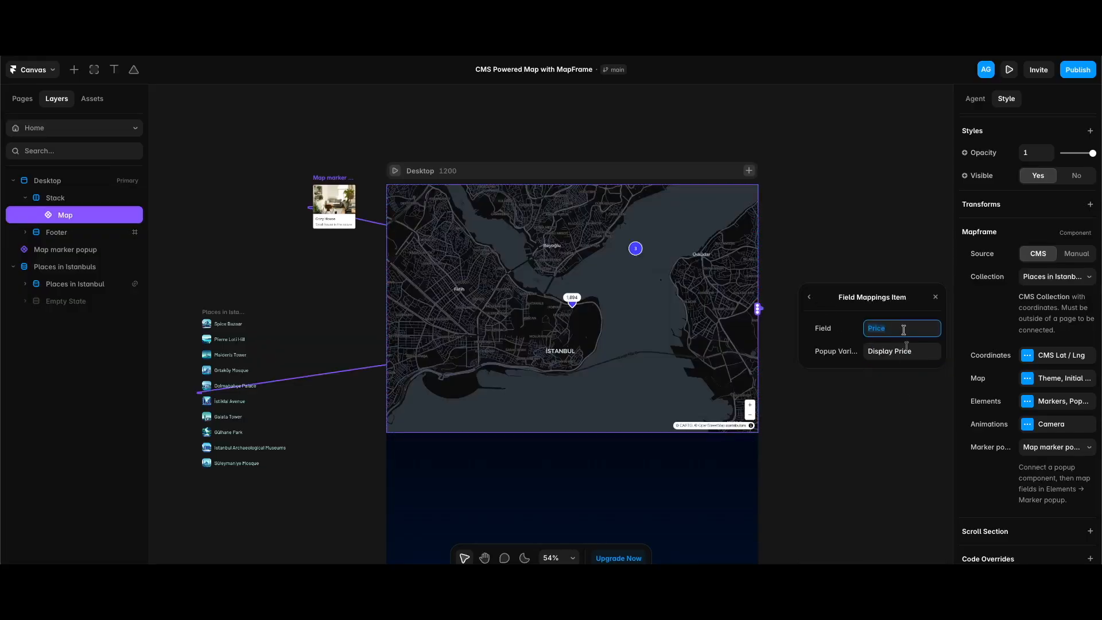
type("Image")
left_click(915, 350)
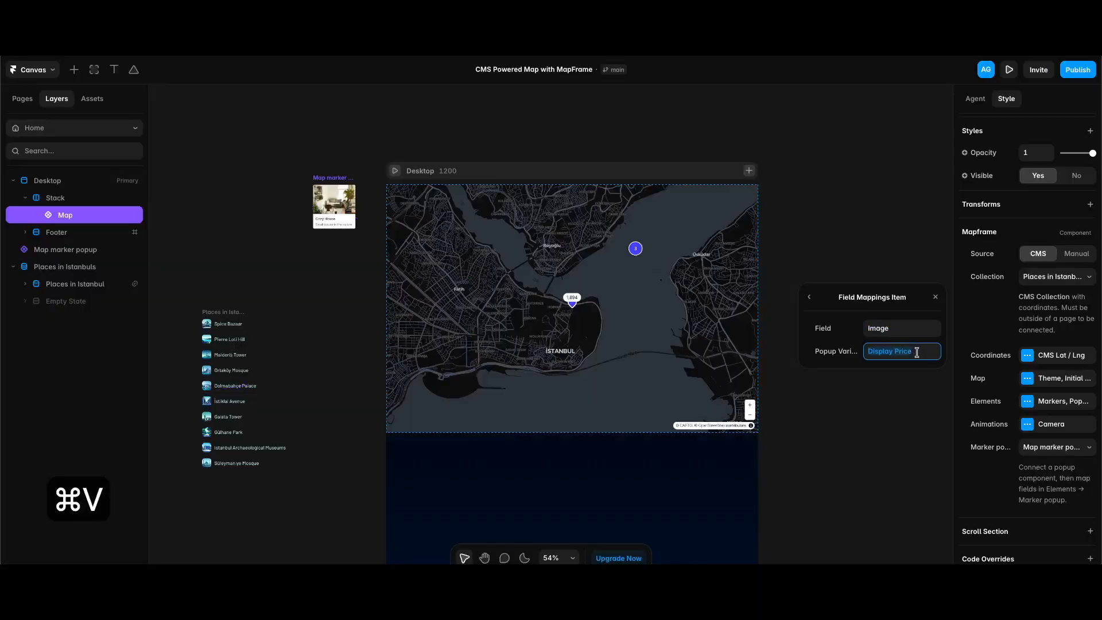
type("Image")
left_click(810, 297)
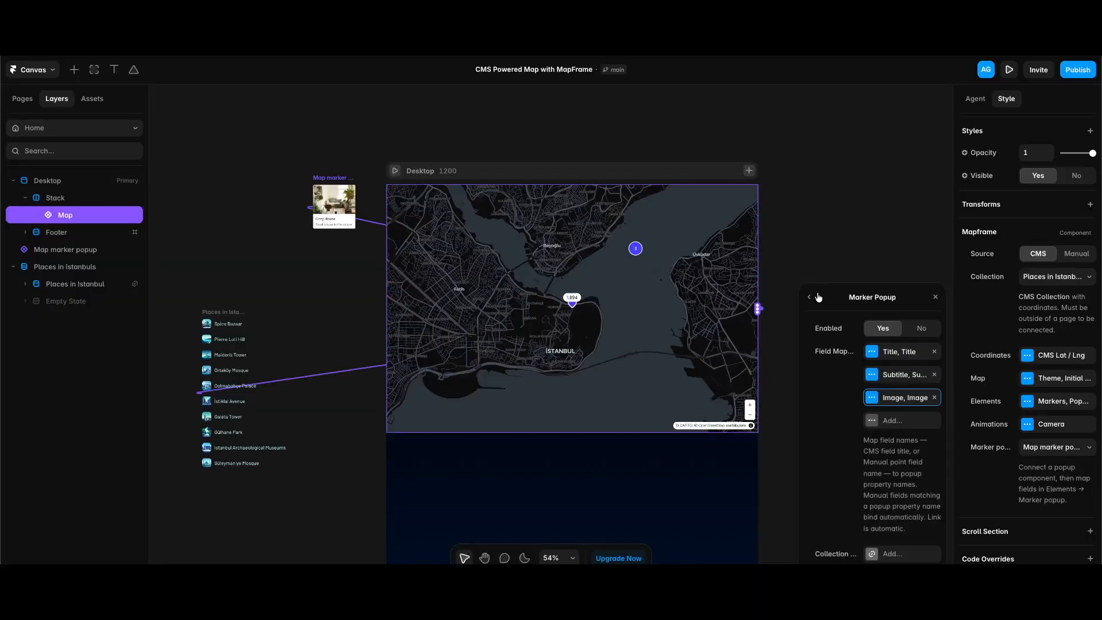
- Set the field shown in the Map's Marker Hover Popup to Title
left_click(810, 297)
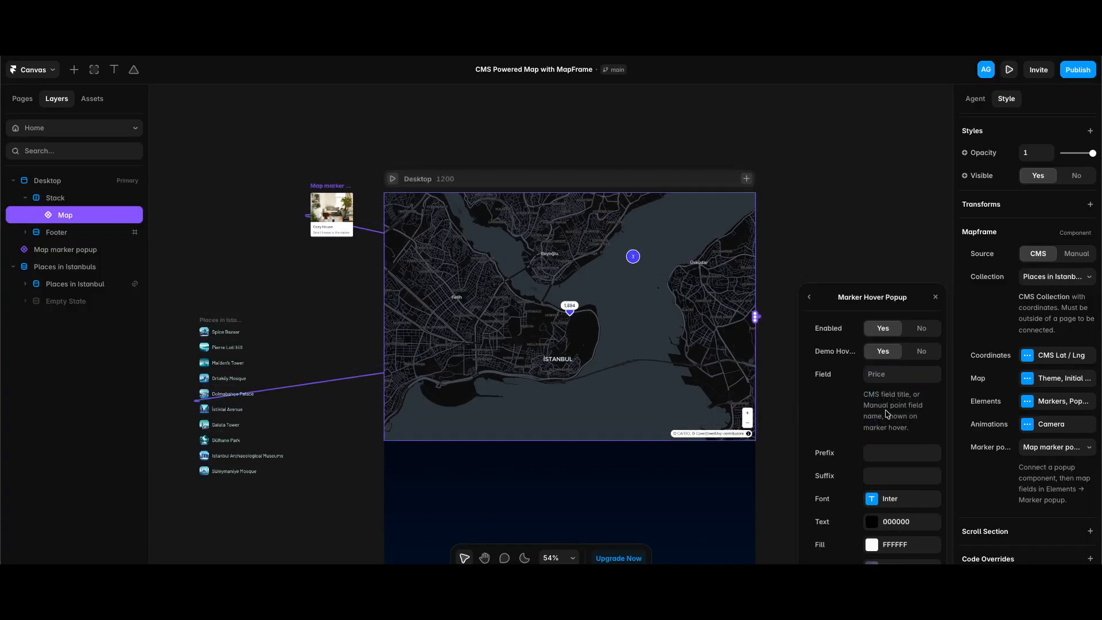
left_click(893, 375)
type("Title")
scroll(897, 505, "down", 2)
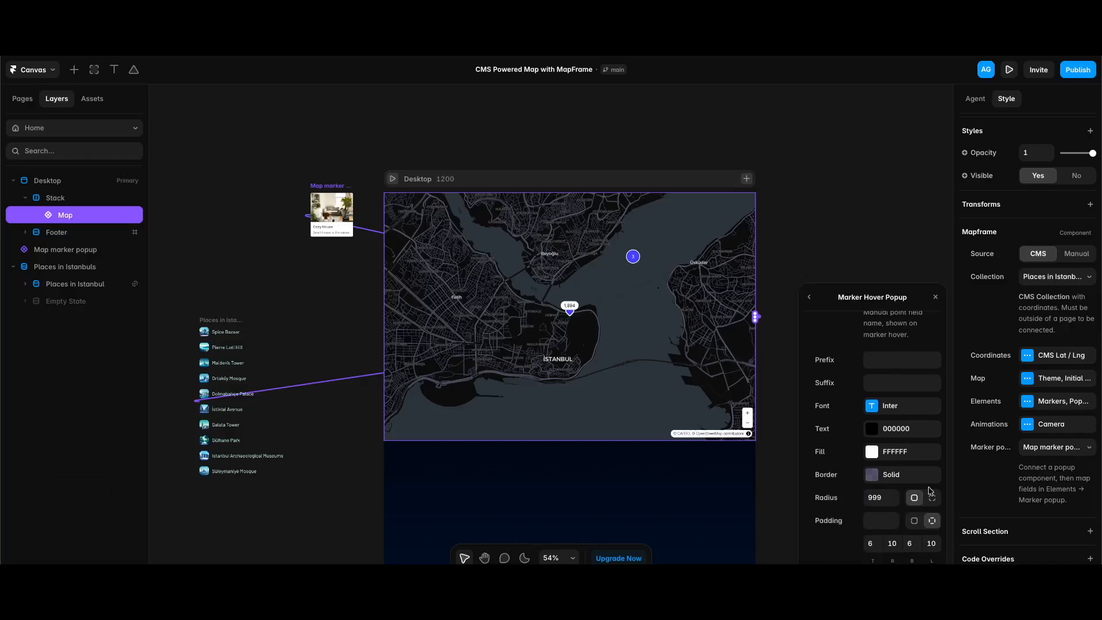
scroll(855, 395, "up", 2)
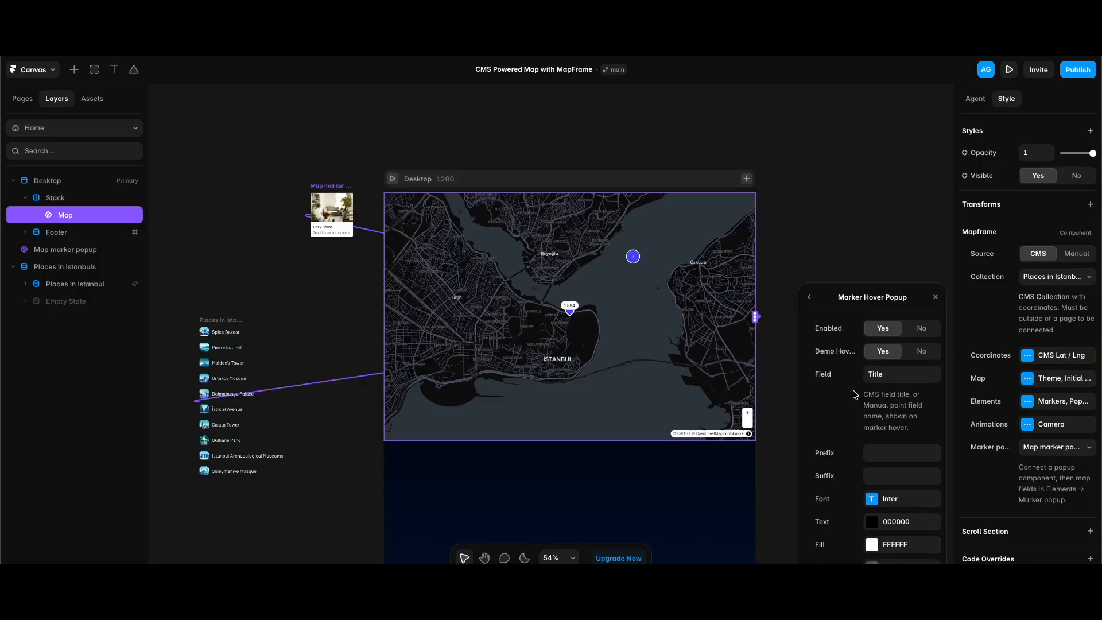
left_click(878, 375)
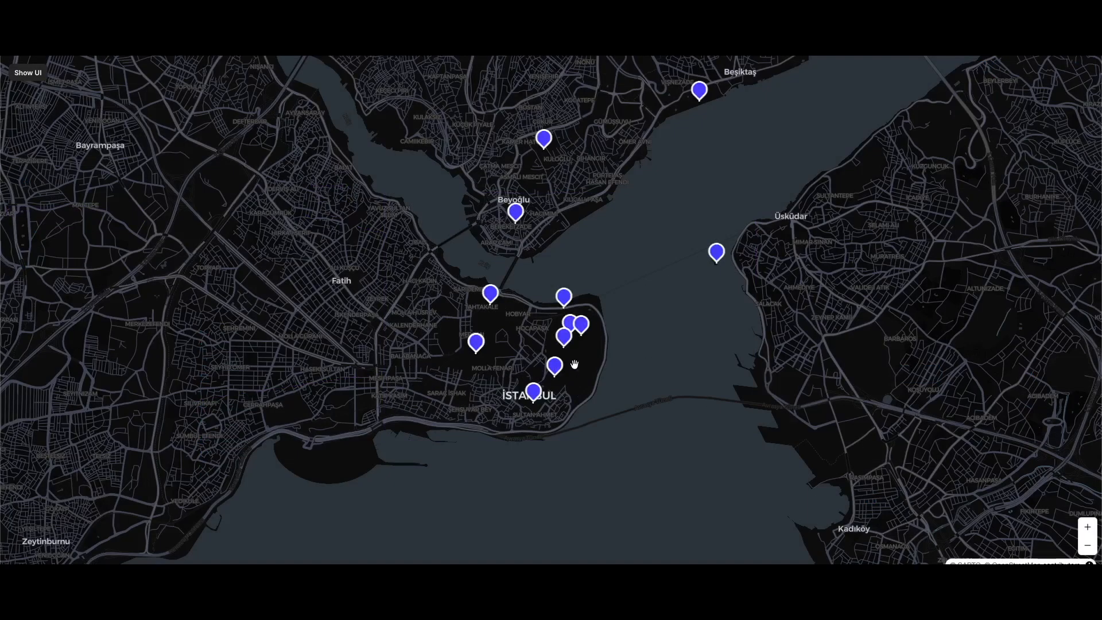
- Preview the page and check the markers' title labels and popups, including Basilica Cistern and Süleymaniye Mosque
mouse_move(564, 341)
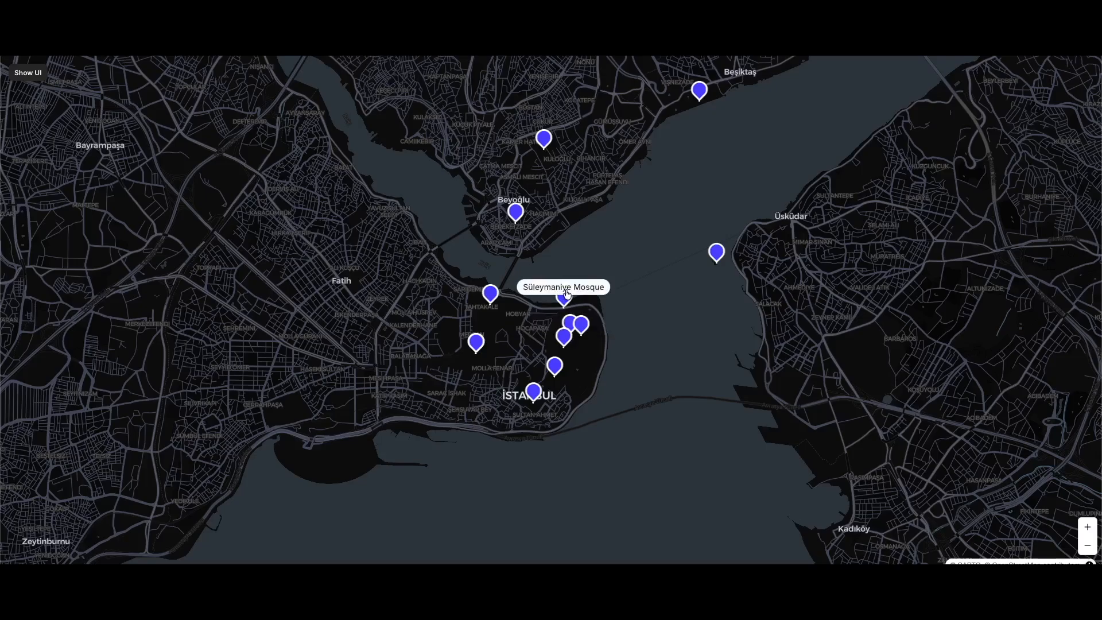
mouse_move(492, 299)
mouse_move(478, 349)
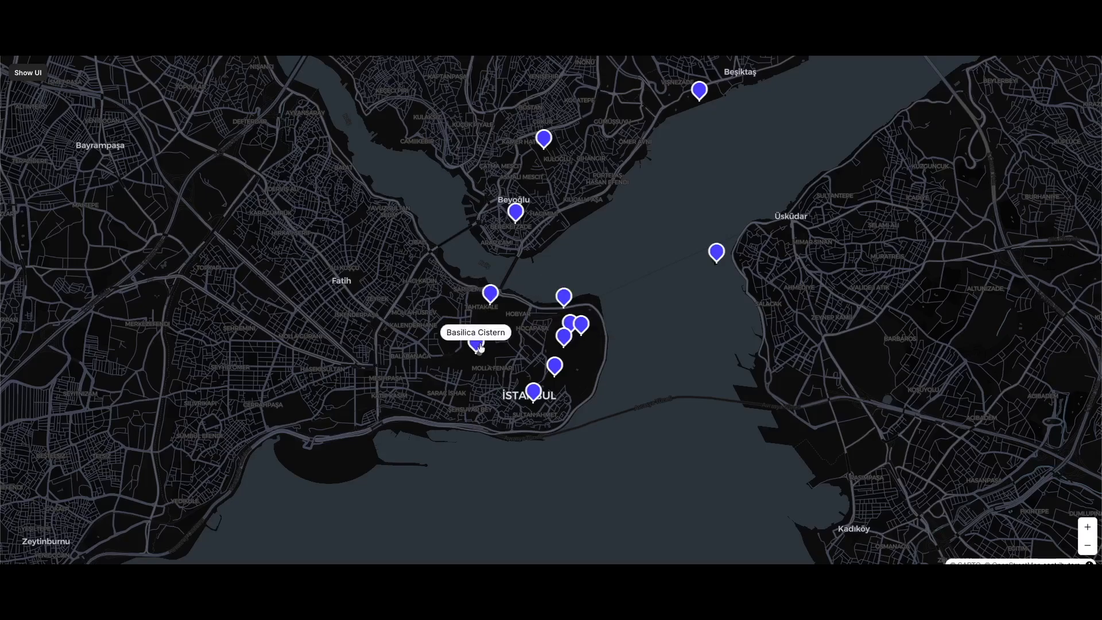
left_click(478, 347)
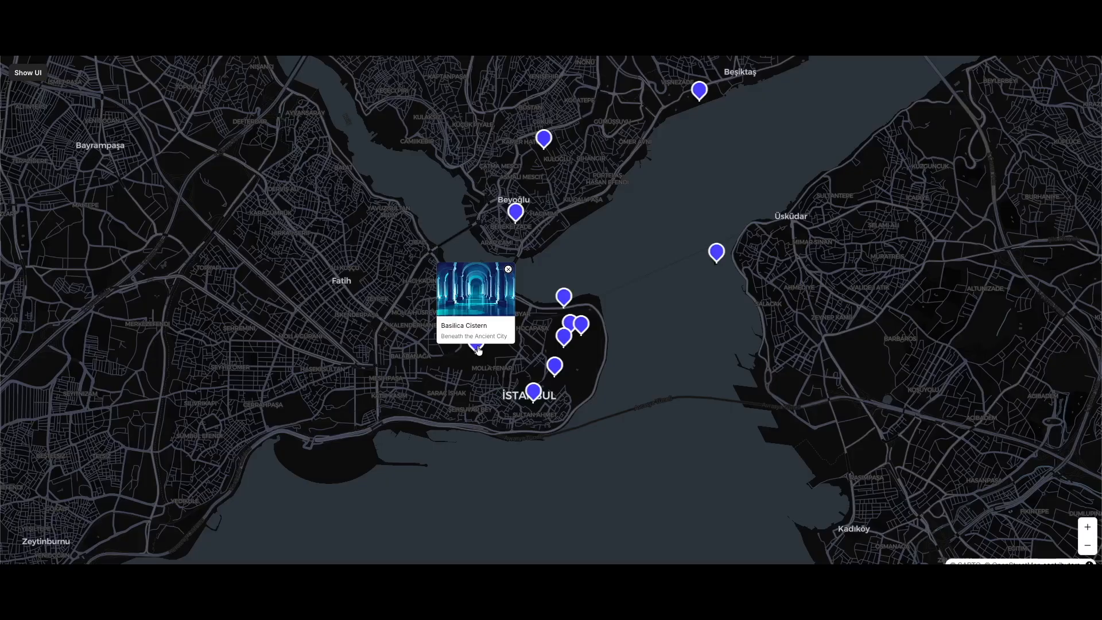
left_click(566, 297)
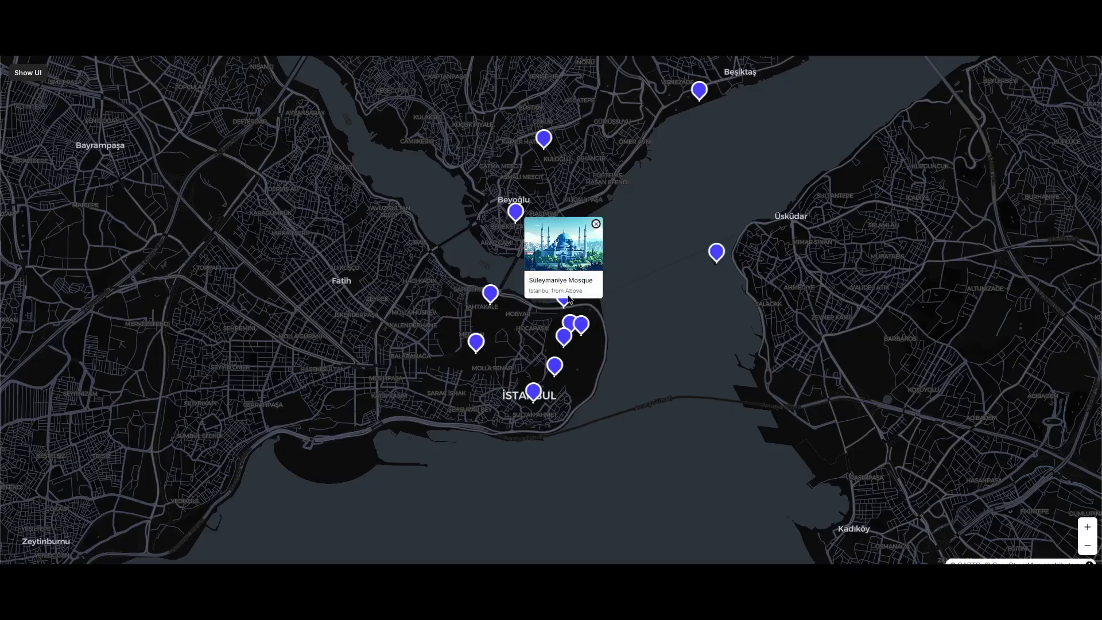
left_click(581, 325)
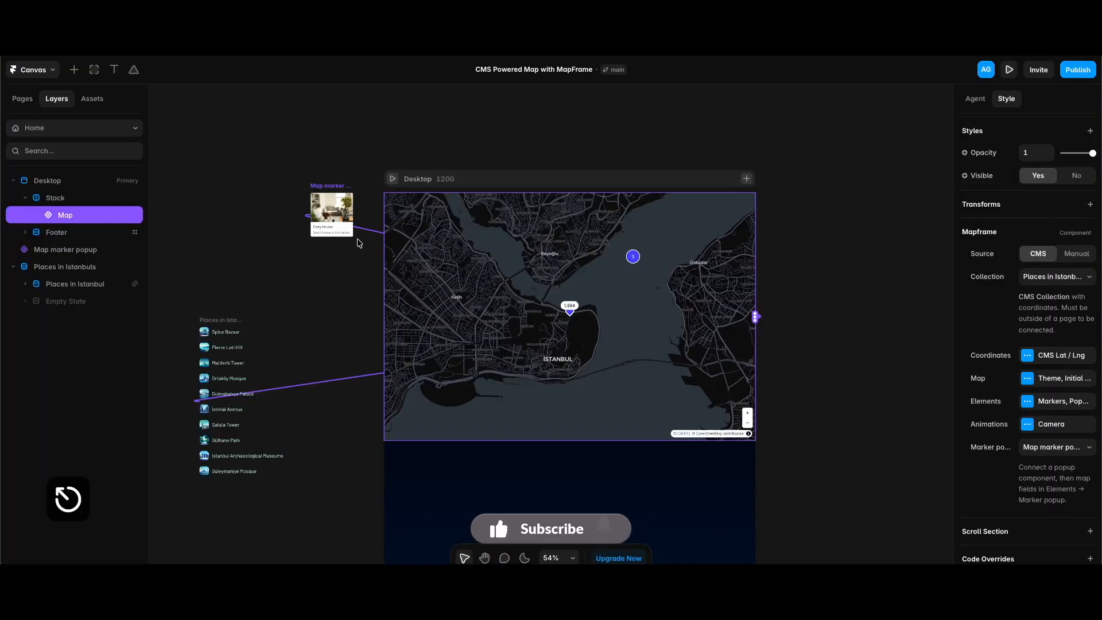
- Remove the Link variable from the Link To setting of the map marker popup component's primary variant
double_click(333, 221)
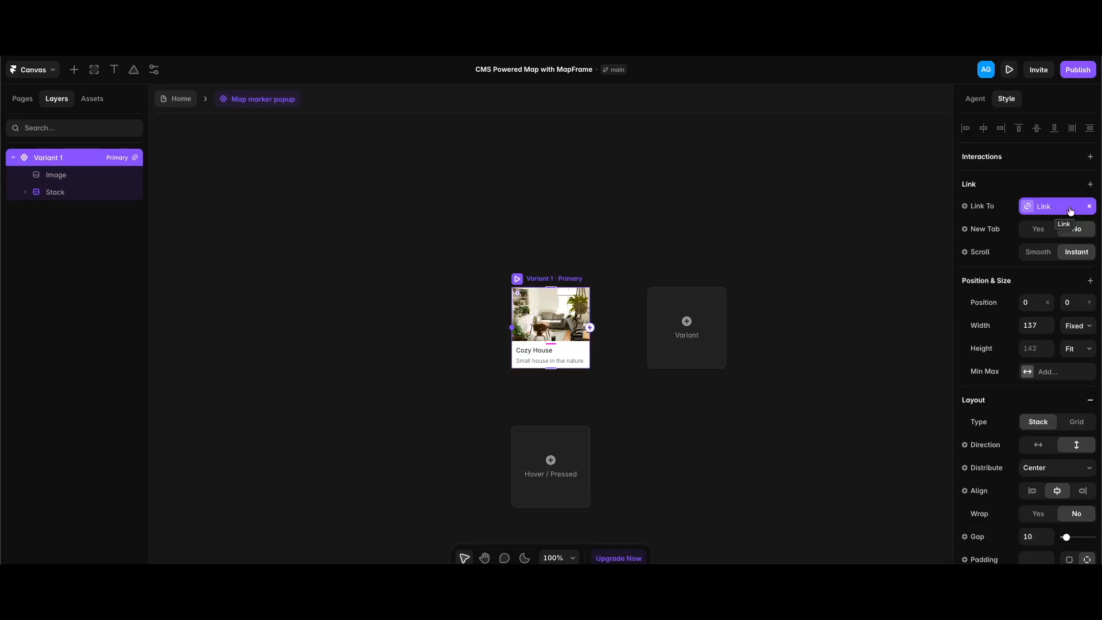
left_click(1089, 206)
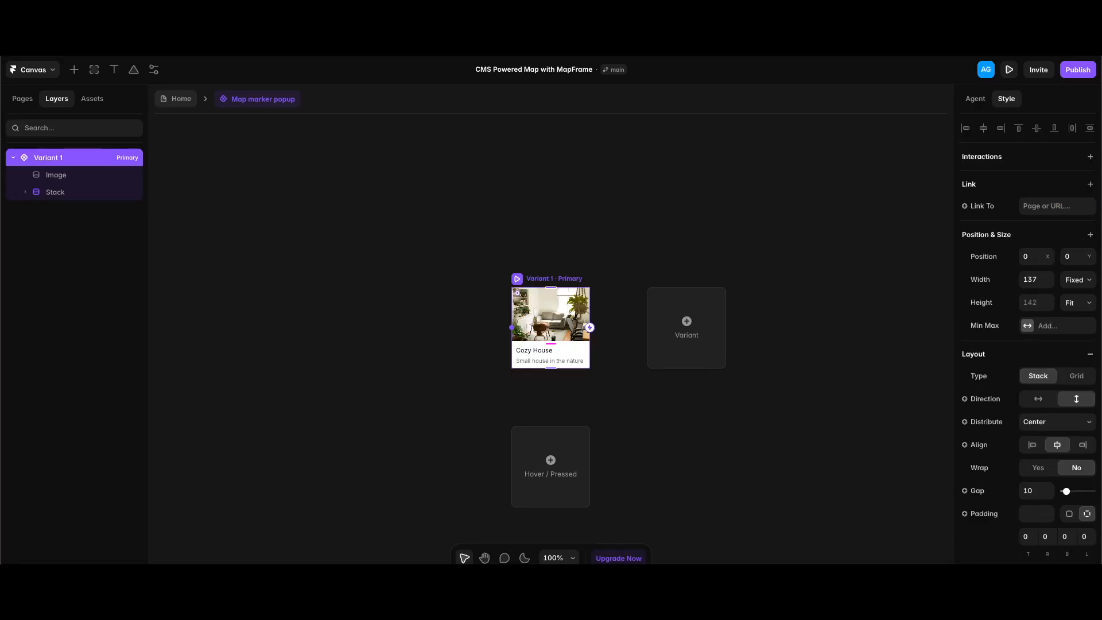
scroll(353, 378, "left", 1)
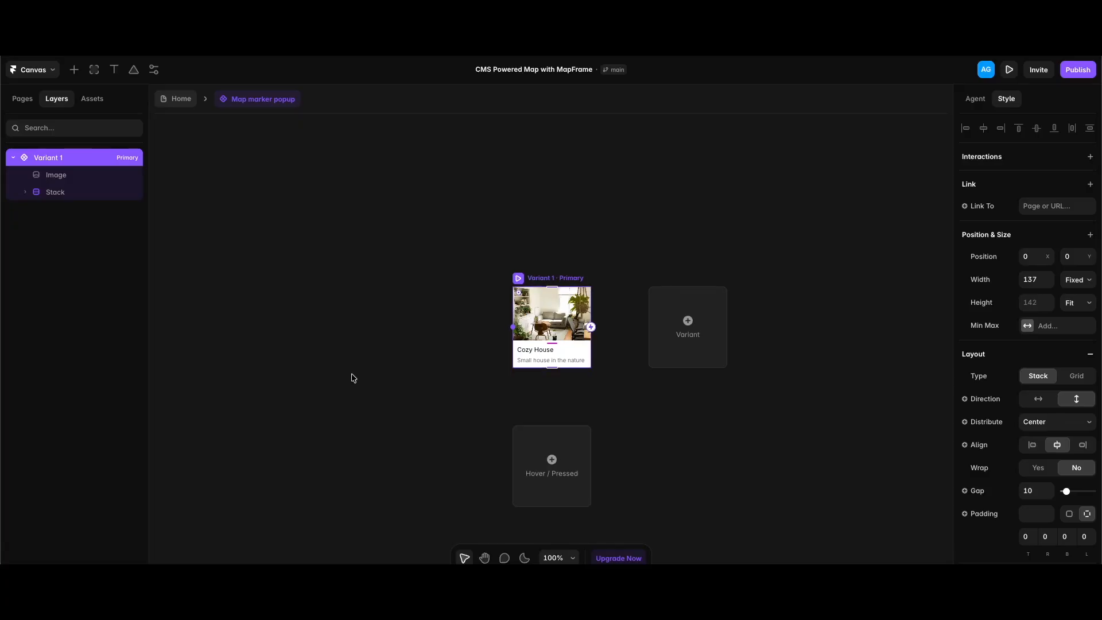
scroll(353, 379, "left", 2)
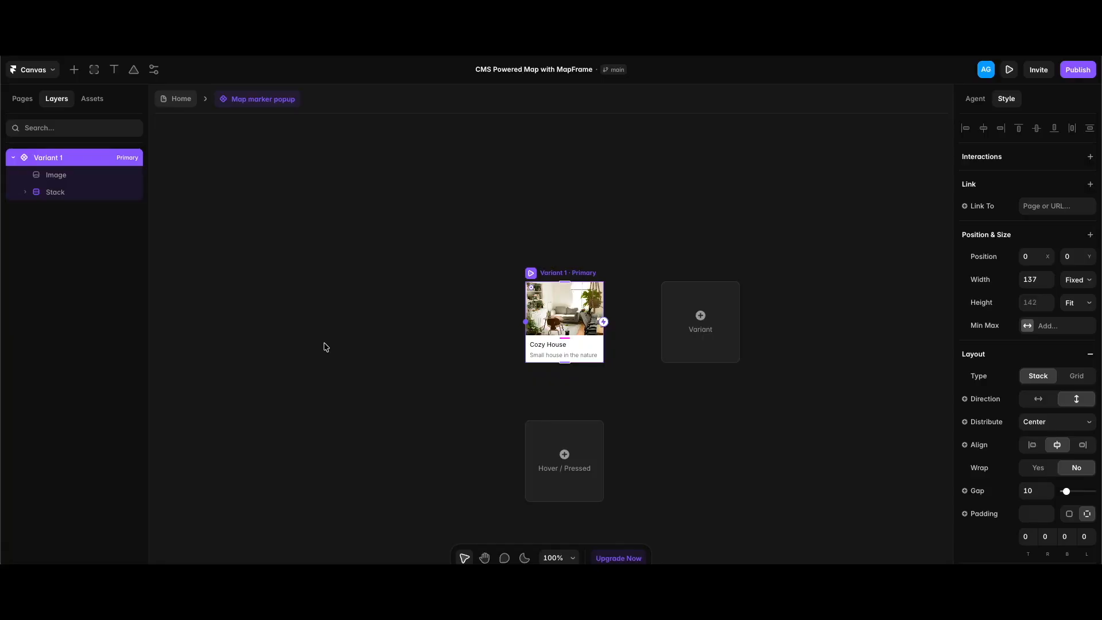
- Add a Places in Istanbul collection list to the map marker popup component and nest it inside Variant 1
left_click(74, 70)
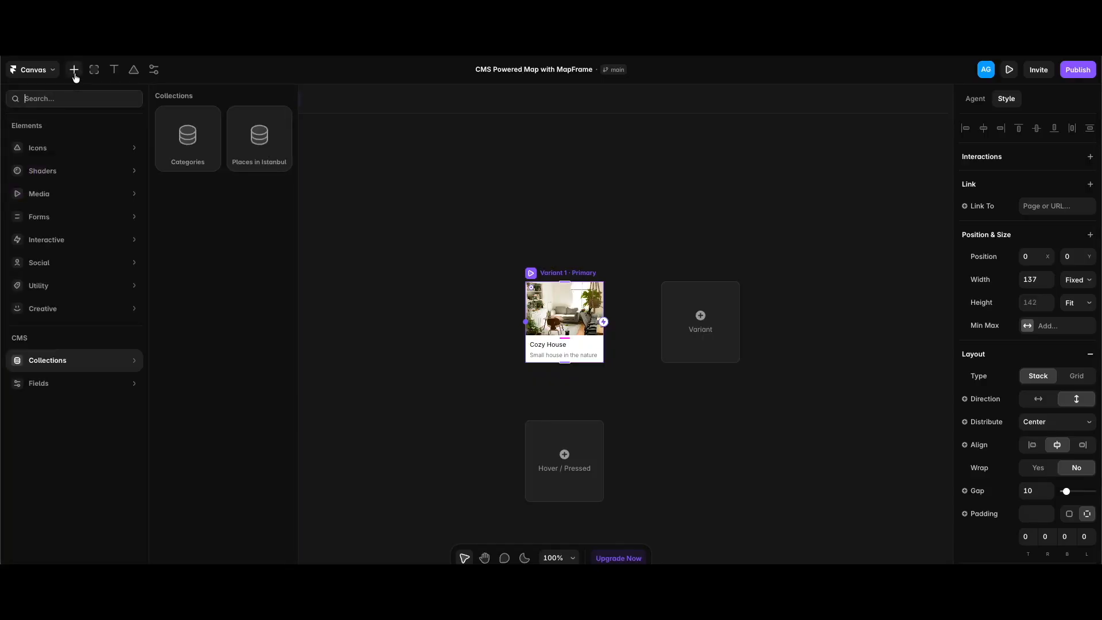
left_click_drag(246, 148, 282, 265)
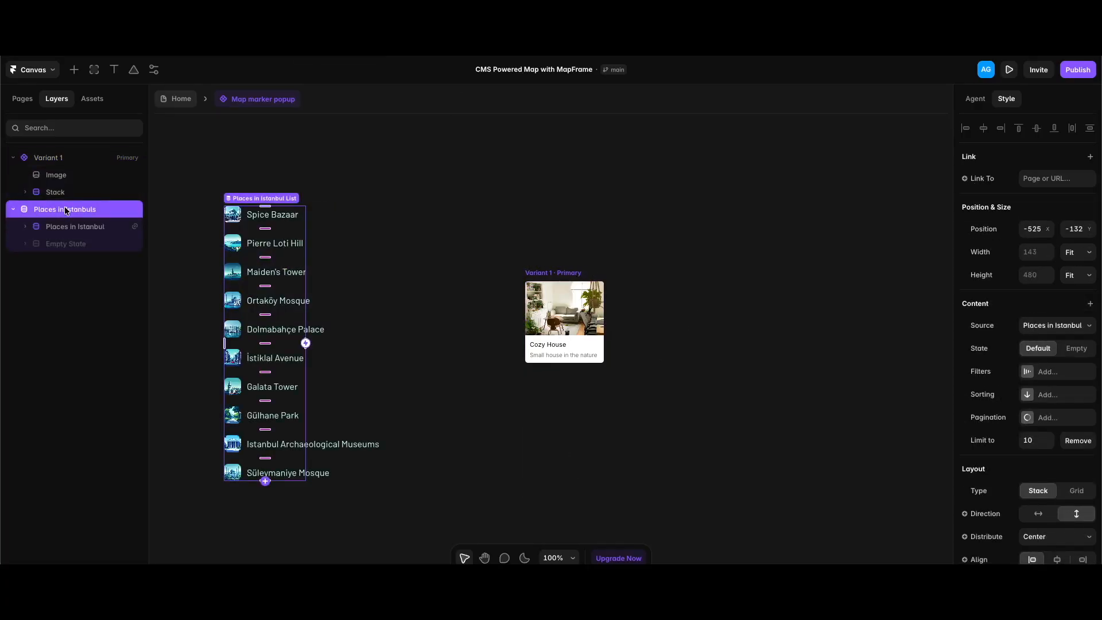
left_click_drag(65, 210, 60, 168)
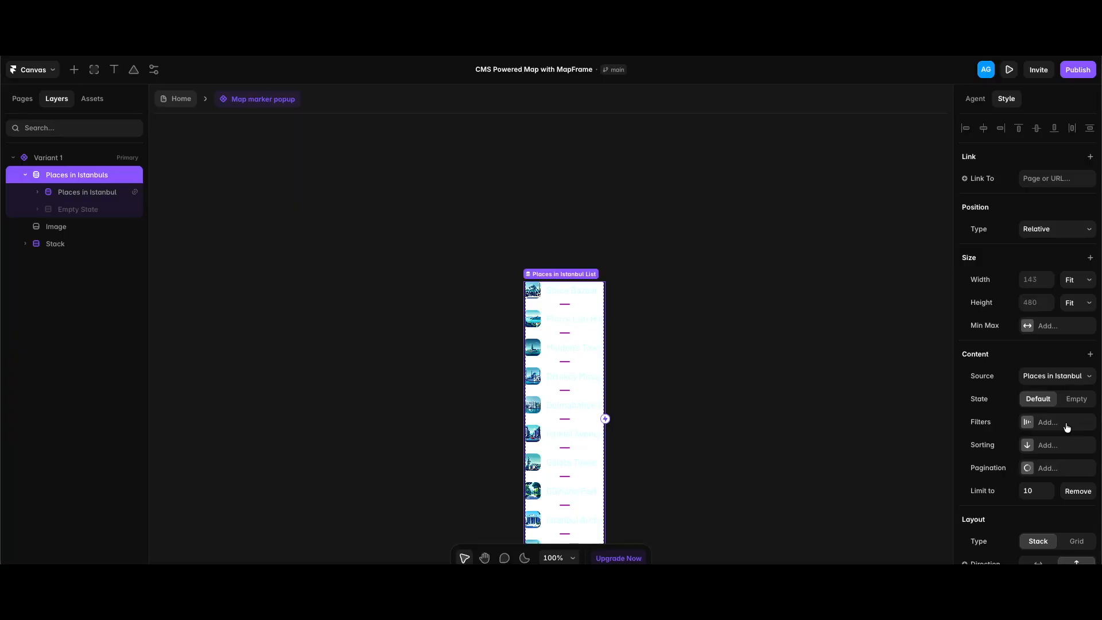
- Filter the nested Places in Istanbul list so the Title field equals the component's Title variable
left_click(1066, 427)
mouse_move(1043, 302)
mouse_move(1027, 240)
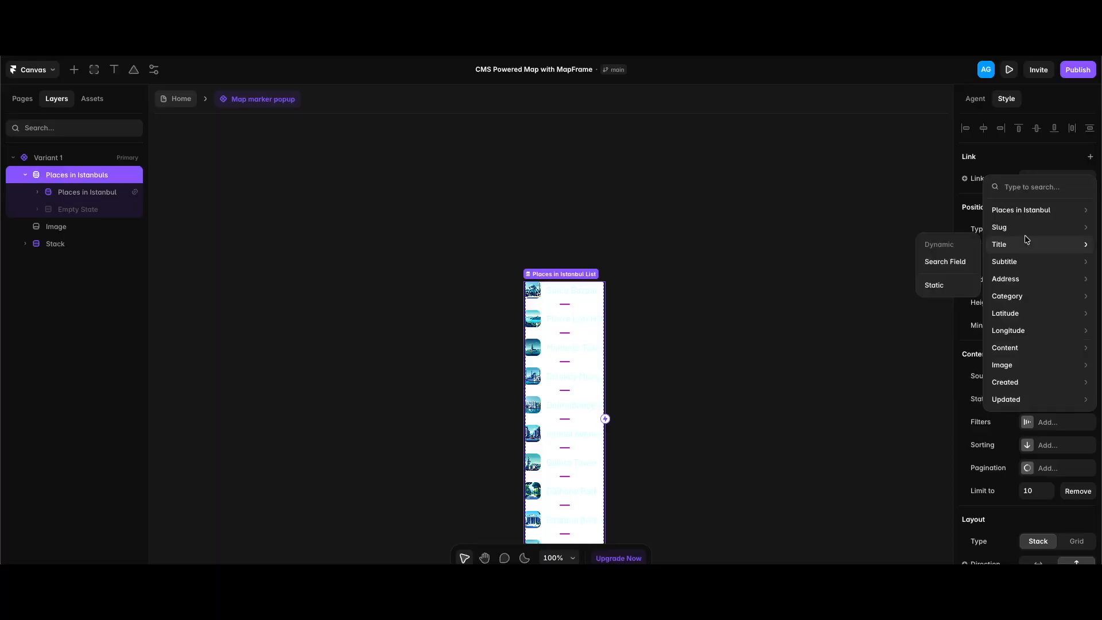
left_click(945, 287)
left_click(826, 501)
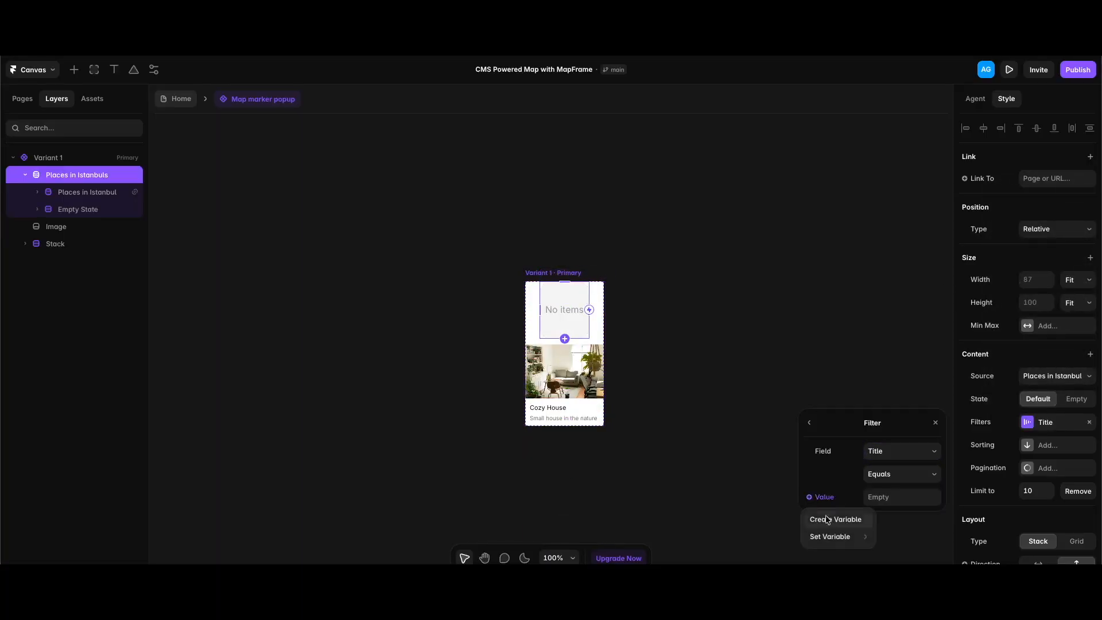
mouse_move(827, 536)
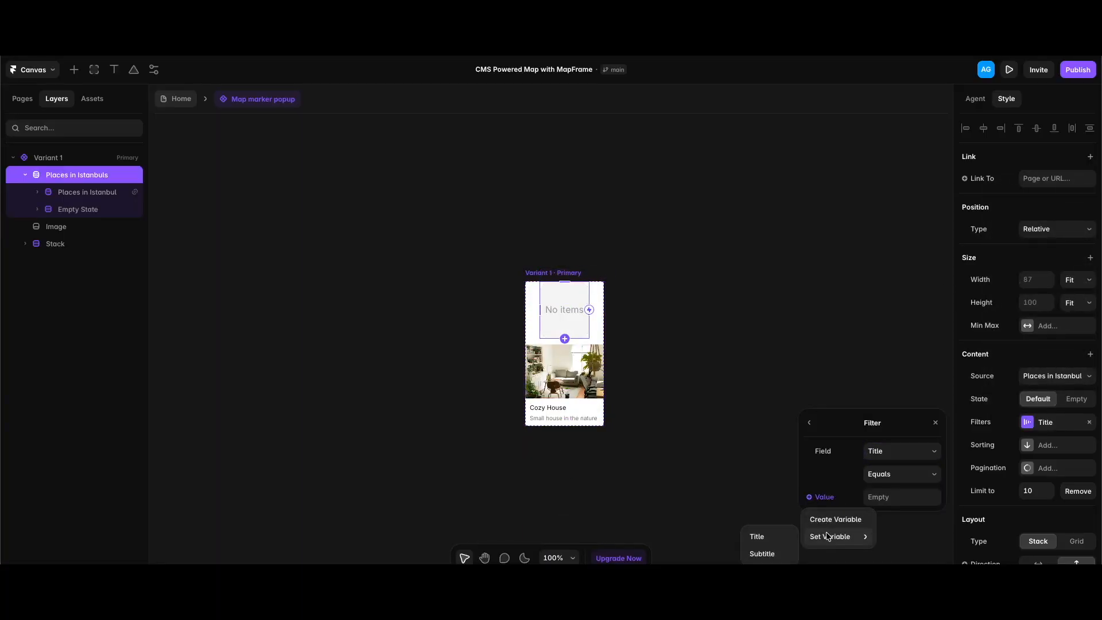
left_click(772, 540)
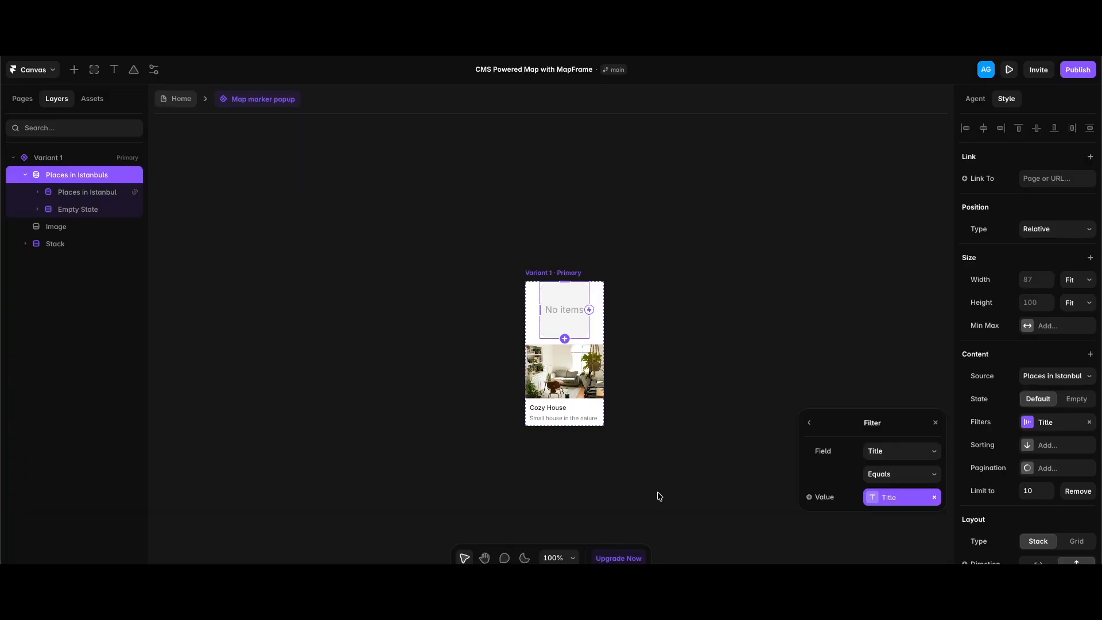
- Make the collection list absolutely positioned with a left offset of 0, and set its width and height to 100%
left_click(1050, 228)
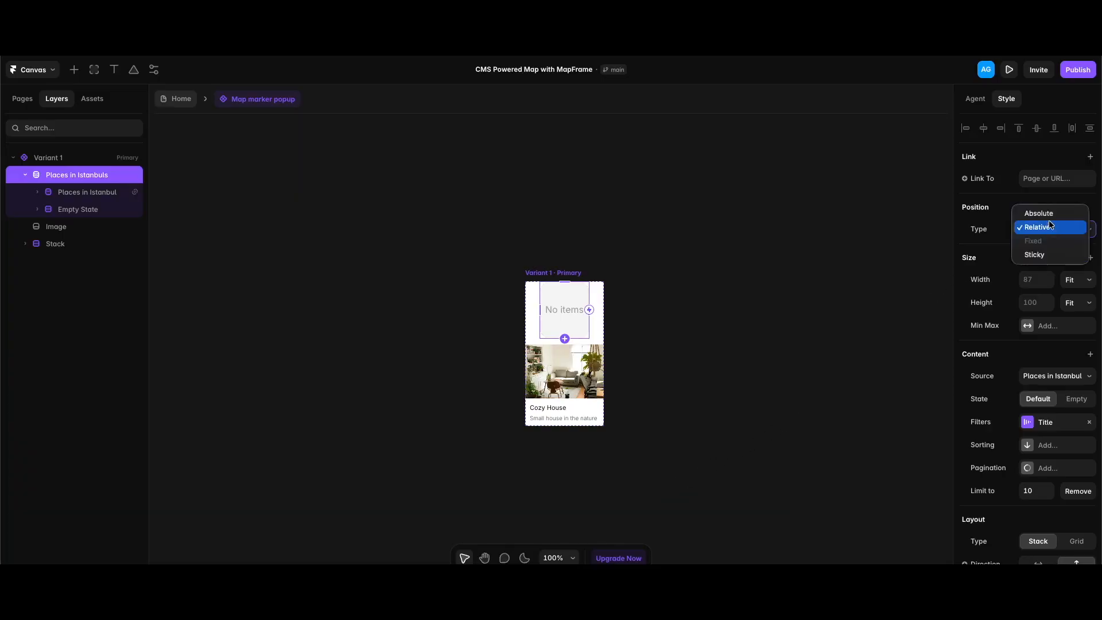
left_click(1048, 213)
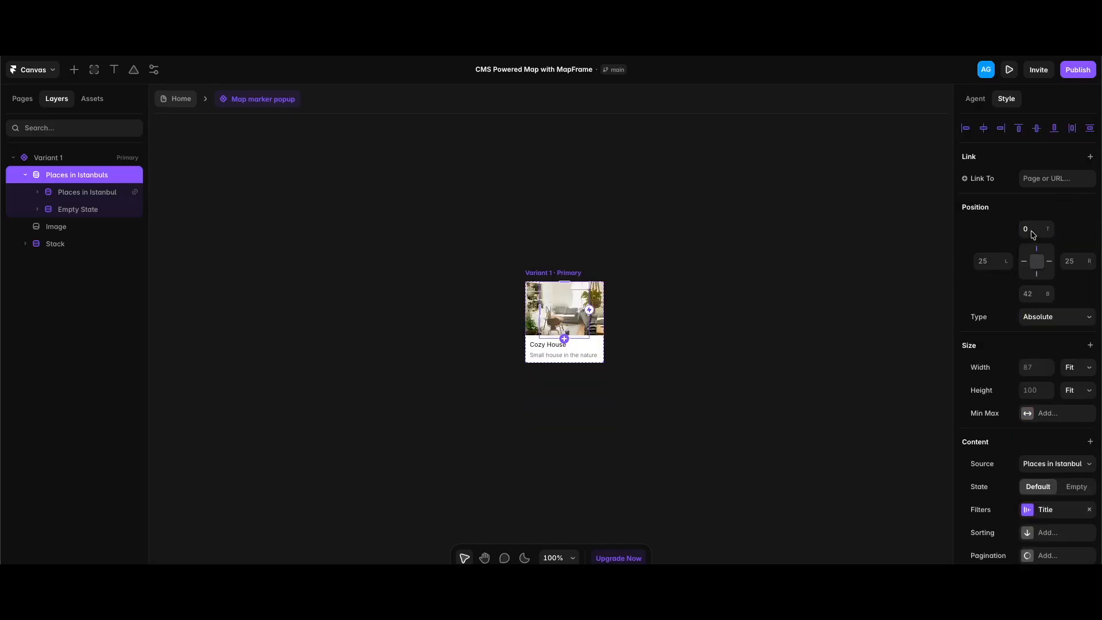
left_click(990, 262)
type("0")
key("Return")
left_click(1031, 368)
type("100%")
key("Return")
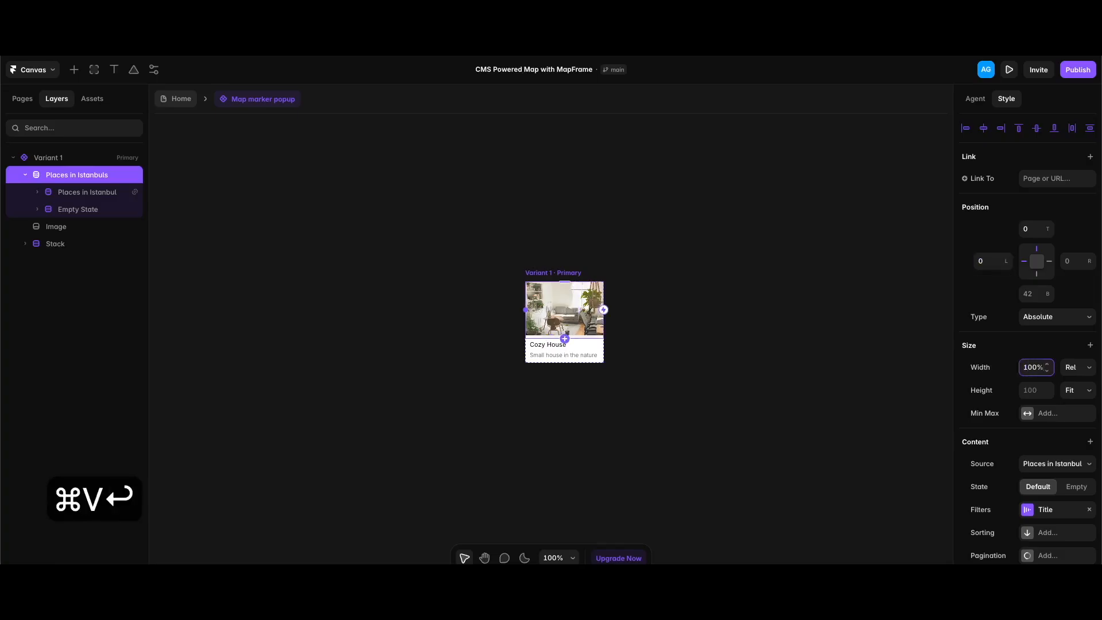
left_click(1036, 390)
type("100%")
key("Return")
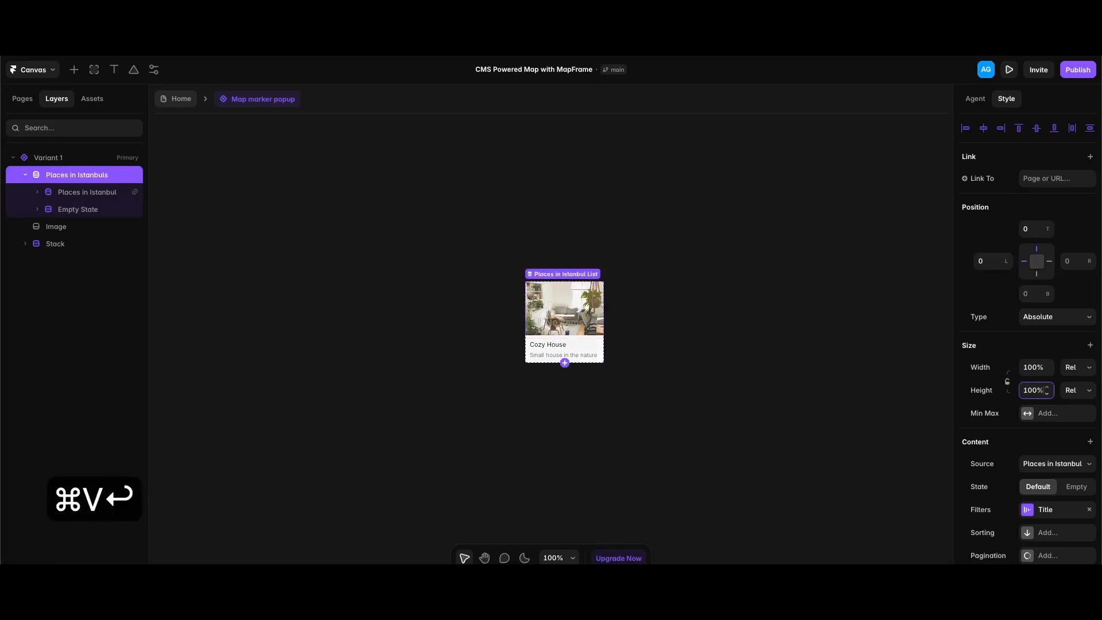
- Make the list's inner Places in Istanbul item absolutely positioned and set its width and height to 100%
left_click(75, 197)
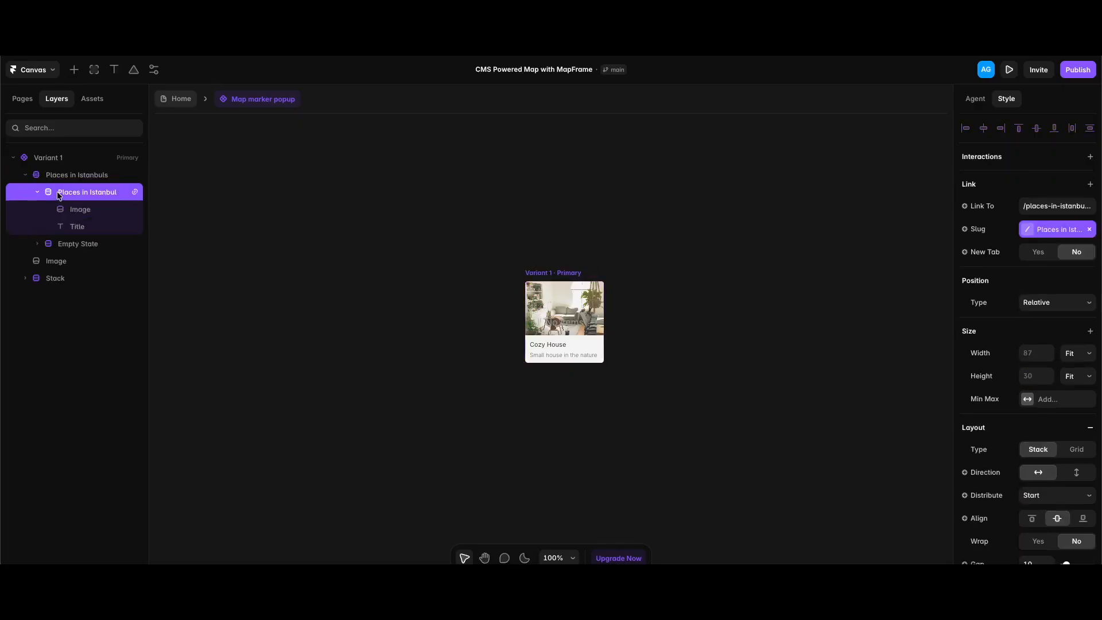
left_click(1057, 302)
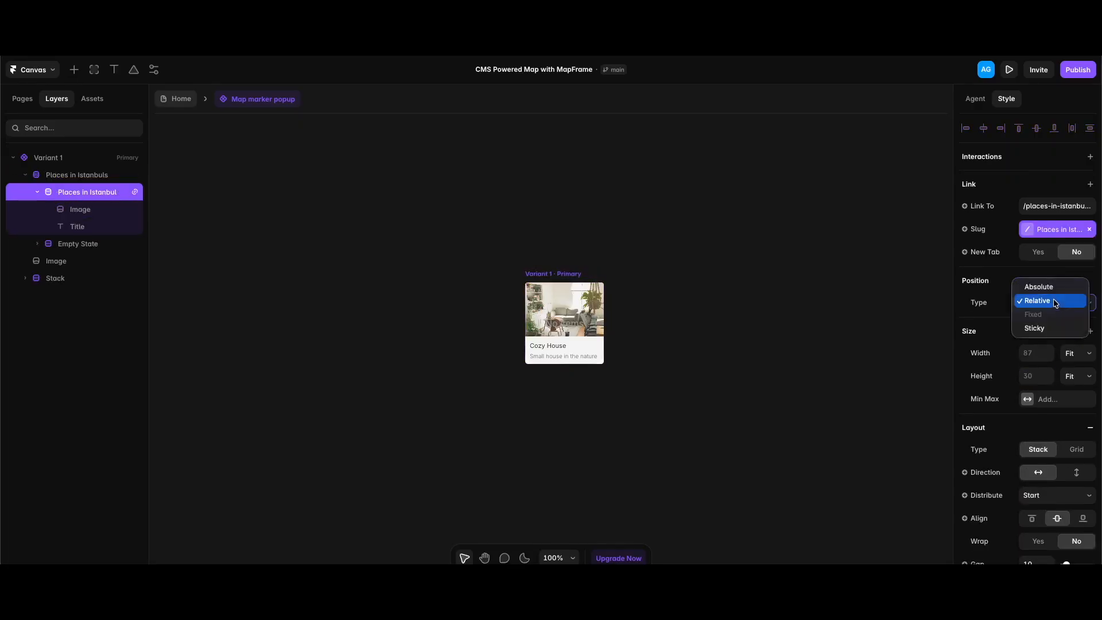
left_click(1043, 287)
scroll(1002, 374, "down", 3)
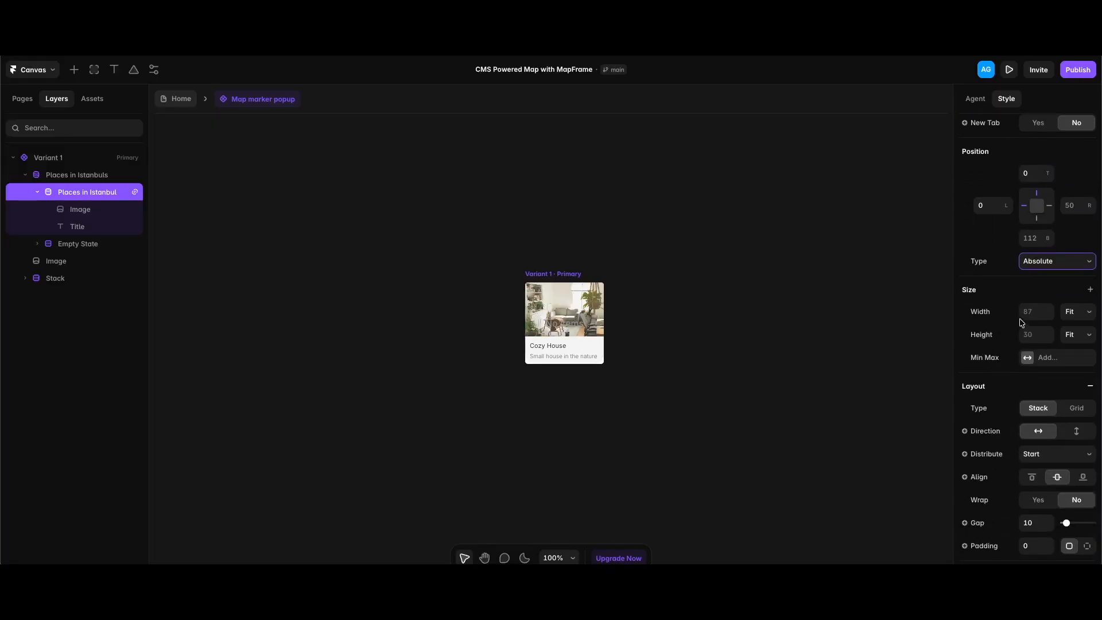
left_click(1041, 312)
type("100%")
left_click(1035, 332)
type("100%")
- Hide the Image and Title layers inside the Places in Istanbul list item
left_click(80, 208)
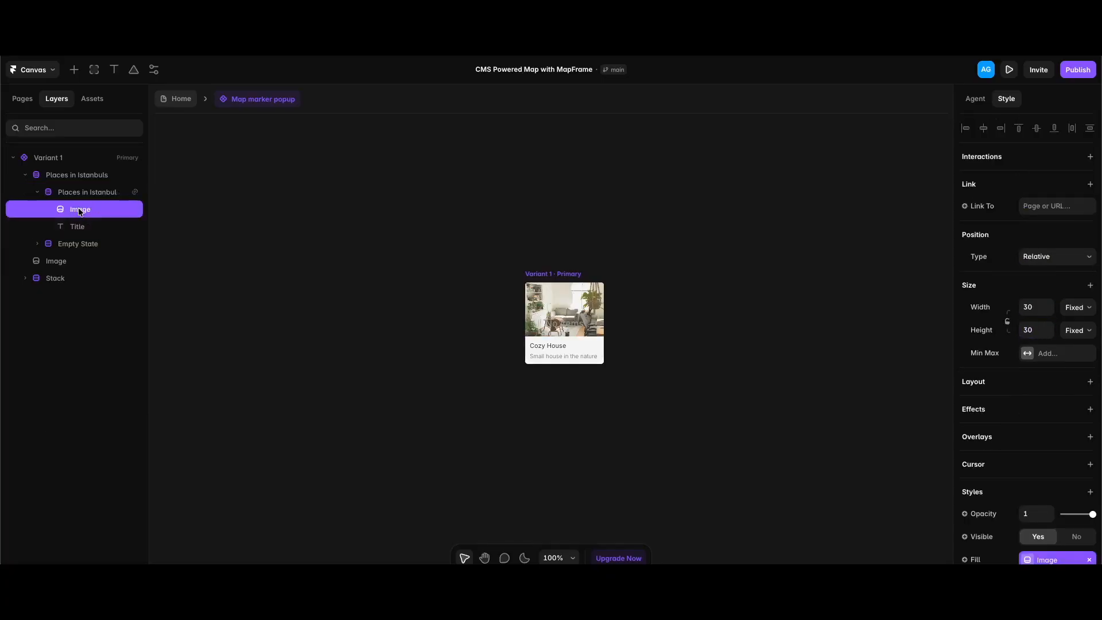
left_click(79, 226, "shift")
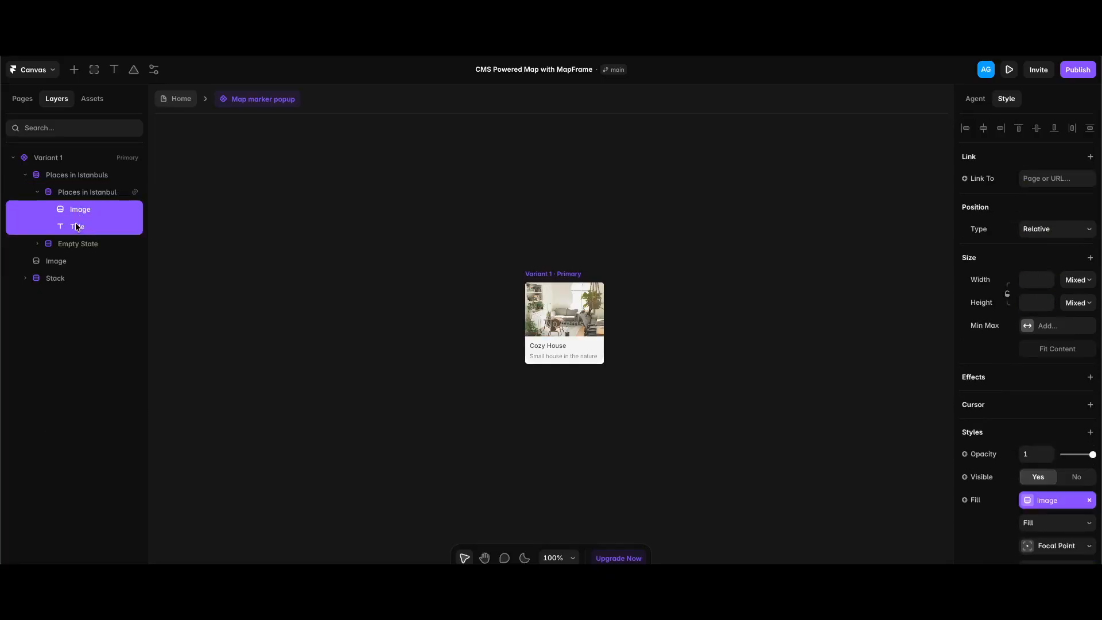
left_click(1077, 476)
left_click(315, 305)
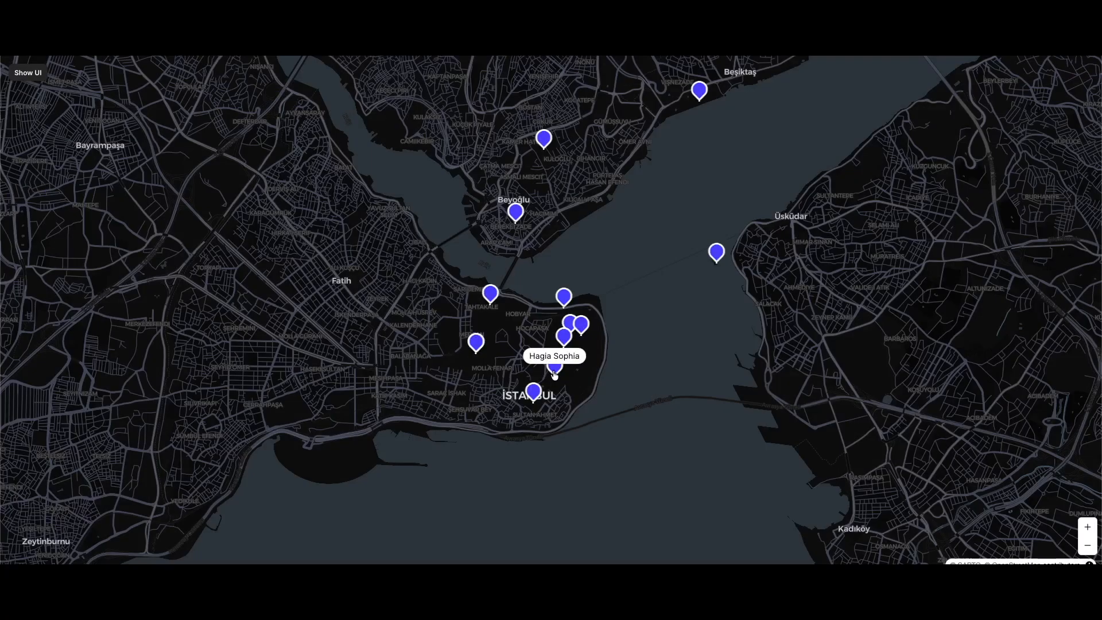
- Test the popup links in the preview by visiting the Hagia Sophia and İstiklal Avenue detail pages and returning home from each
left_click(554, 372)
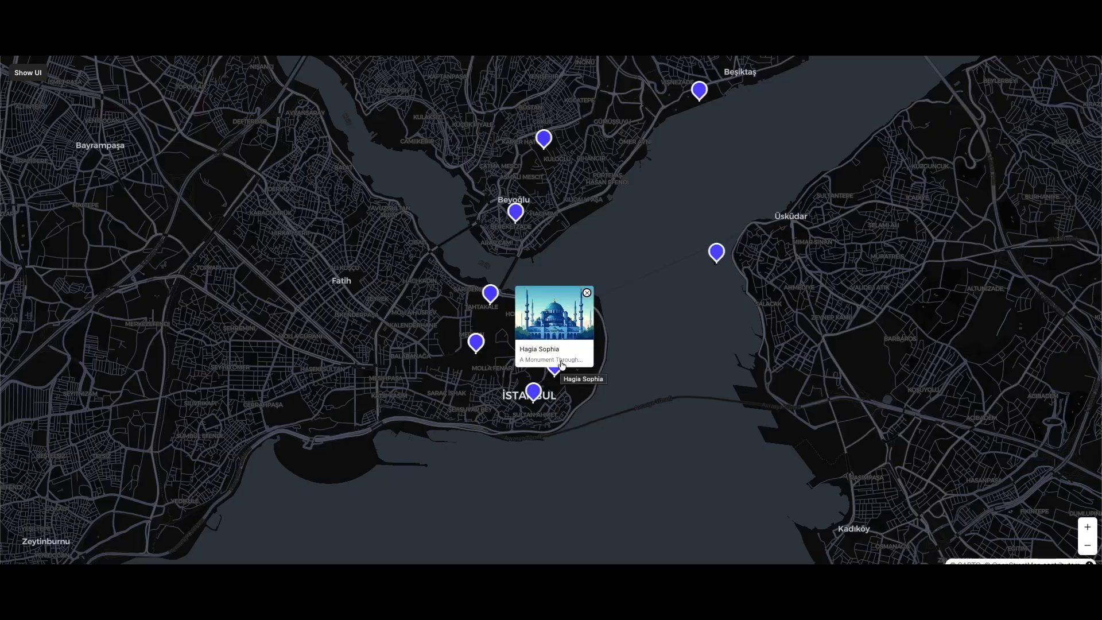
left_click(568, 356)
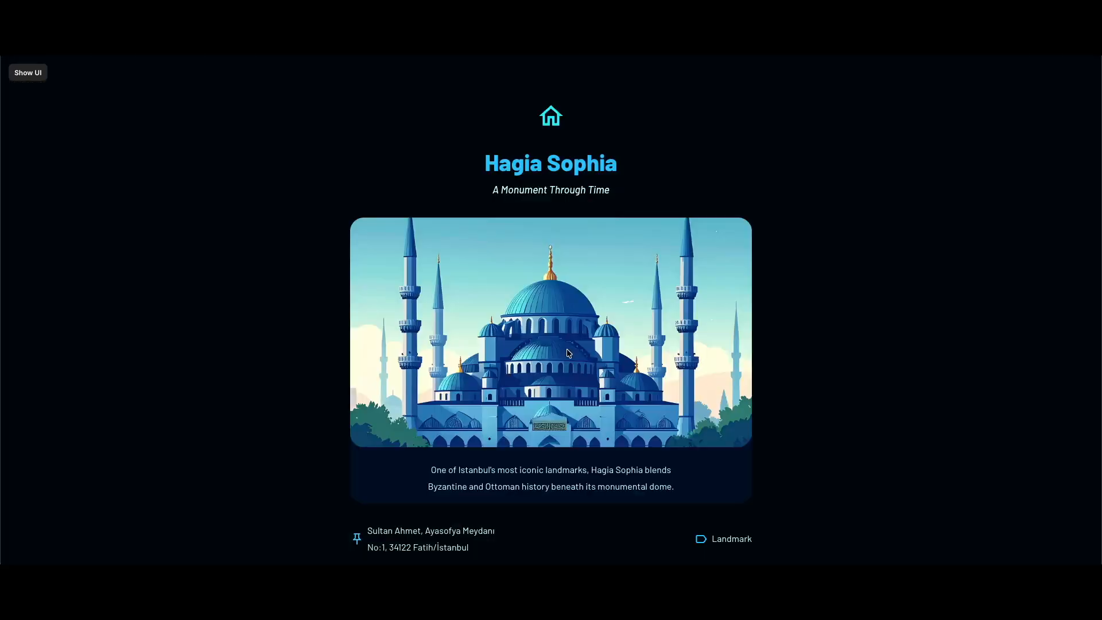
scroll(739, 356, "down", 3)
scroll(740, 356, "up", 3)
left_click(557, 112)
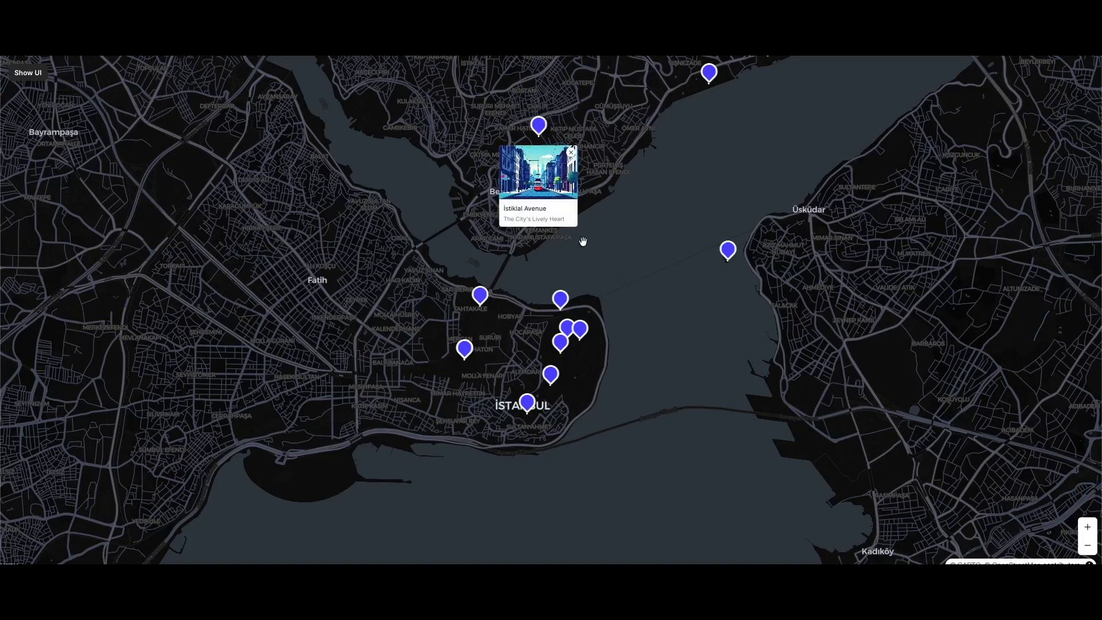
left_click(549, 213)
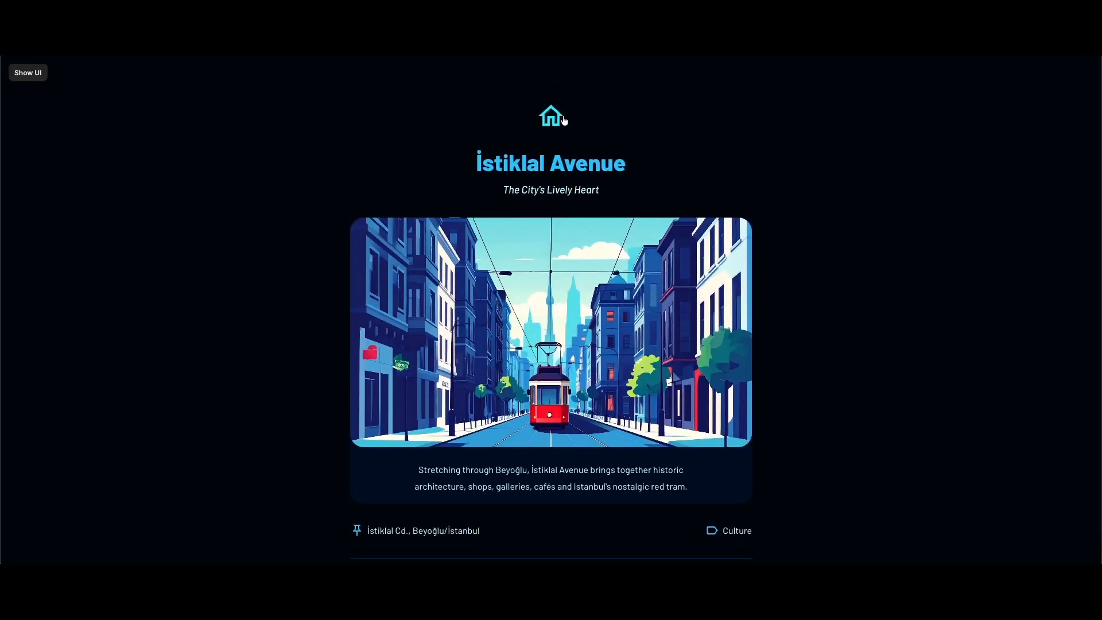
left_click(564, 119)
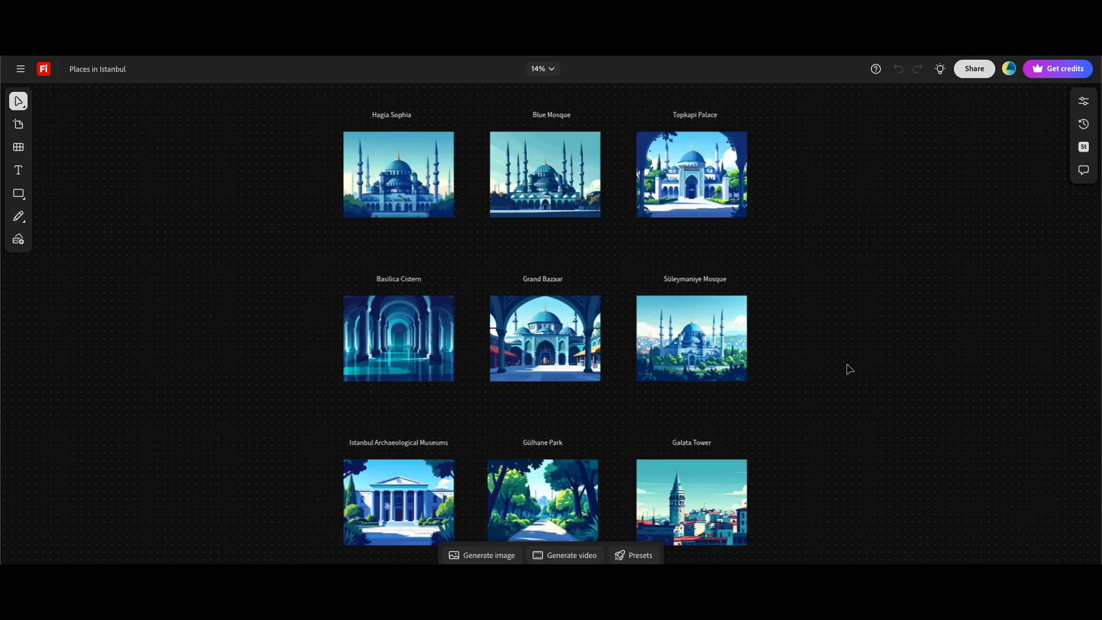
- On the Places in Istanbul Firefly board, load the Hagia Sophia image's prompt and look over the separate column of mosque illustrations
left_click(401, 181)
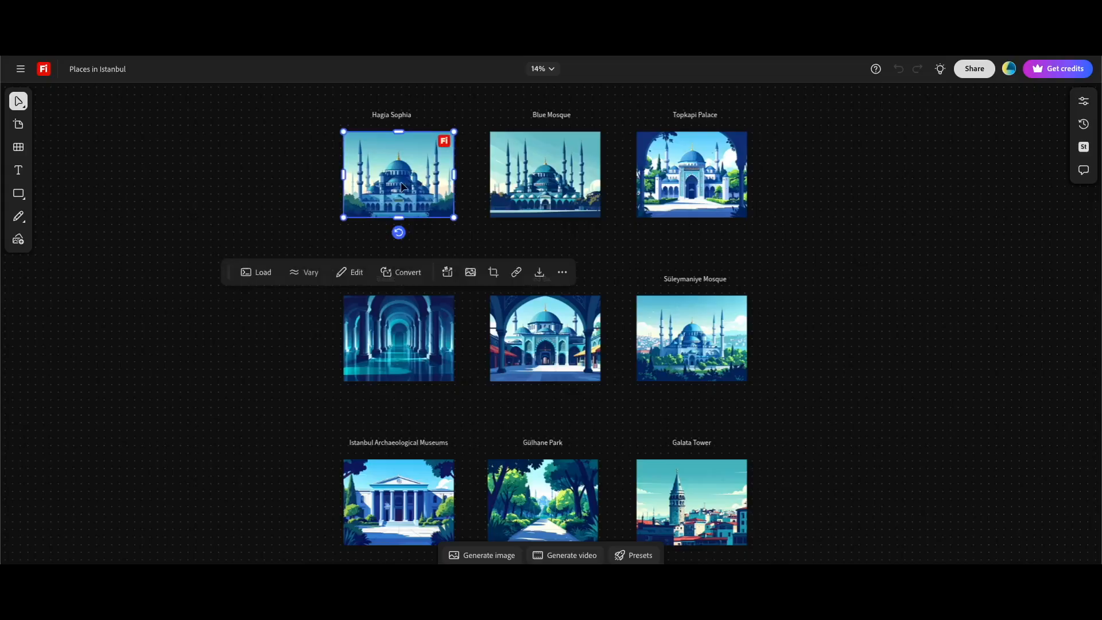
left_click(264, 272)
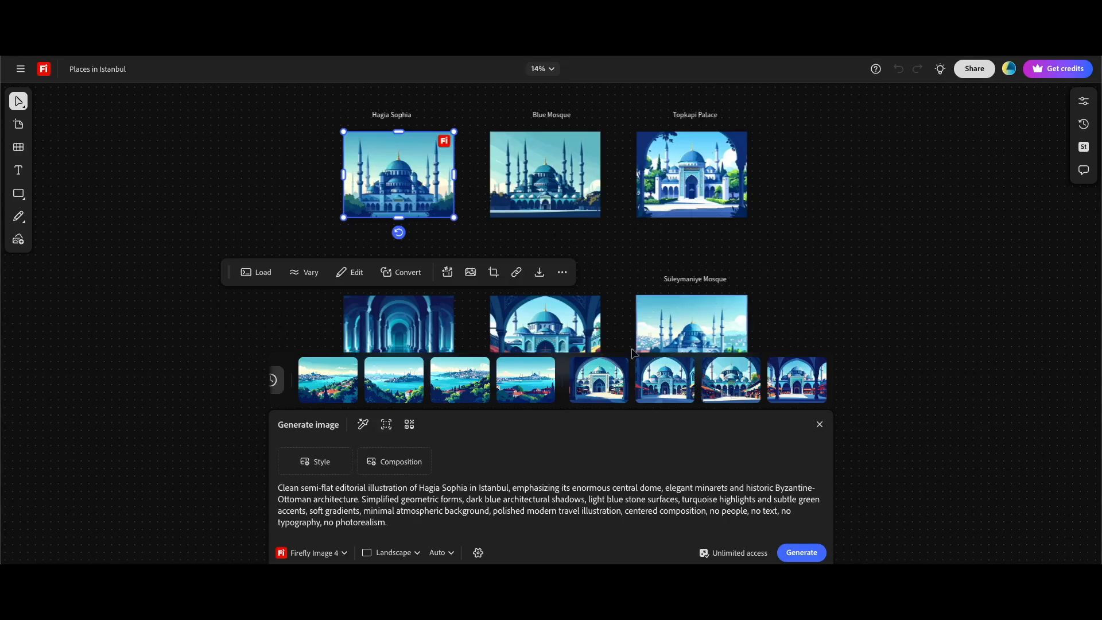
scroll(583, 354, "down", 3)
scroll(579, 349, "down", 5)
scroll(390, 344, "up", 5)
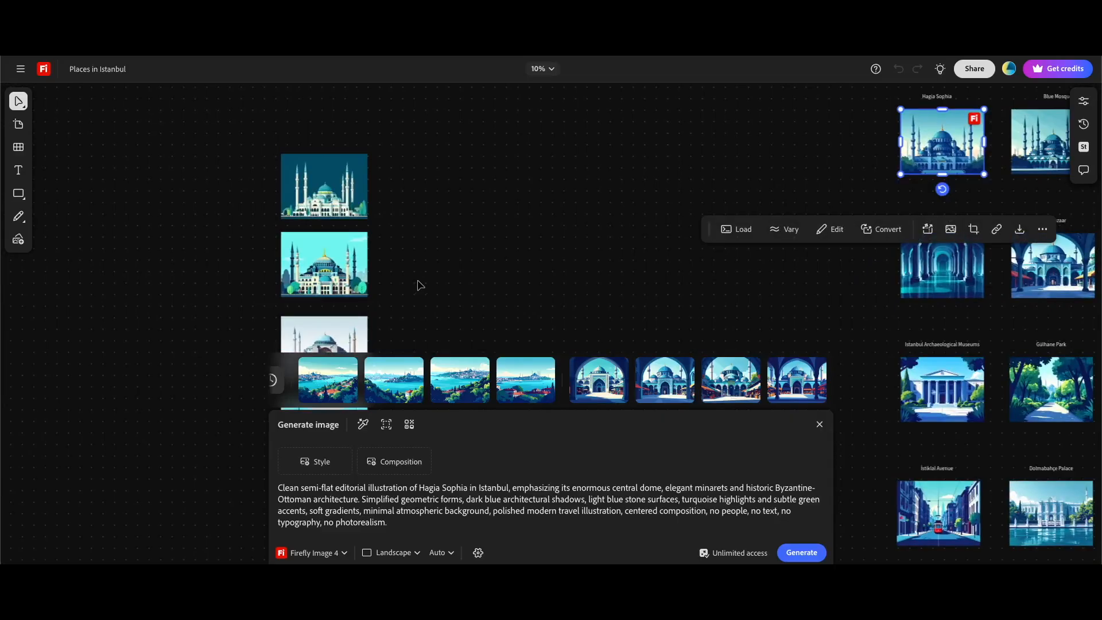
scroll(419, 282, "down", 3)
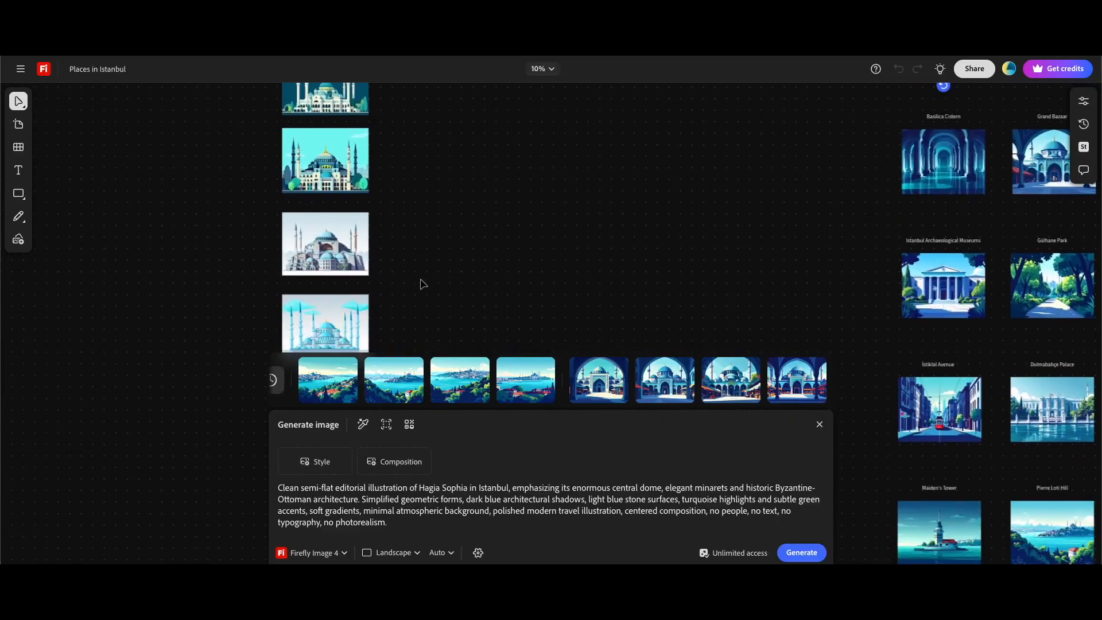
- Load the prompts and models of the dark Blue Mosque illustration and the pale grey Hagia Sophia illustration to examine them
left_click(420, 282)
scroll(420, 282, "down", 2)
left_click(334, 104)
left_click(211, 209)
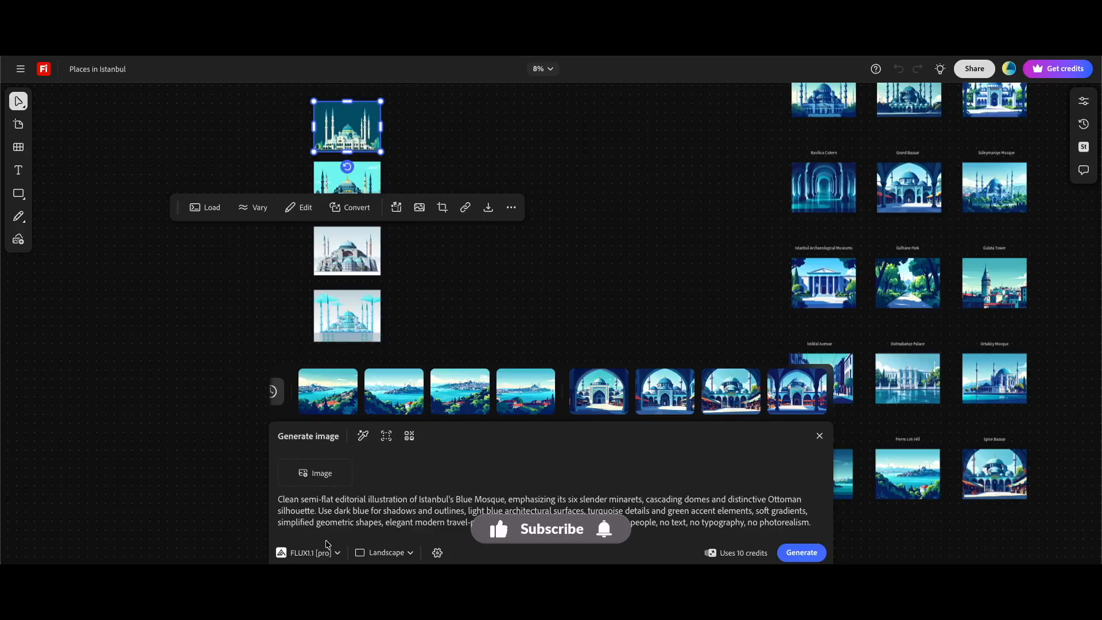
scroll(379, 276, "down", 1)
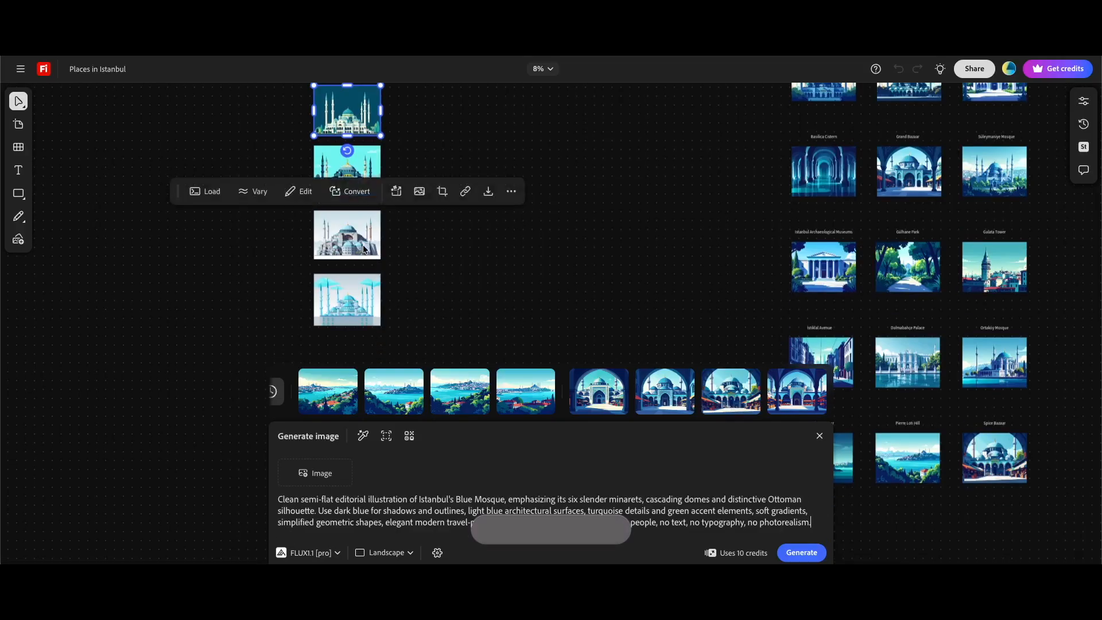
left_click(360, 242)
left_click(223, 187)
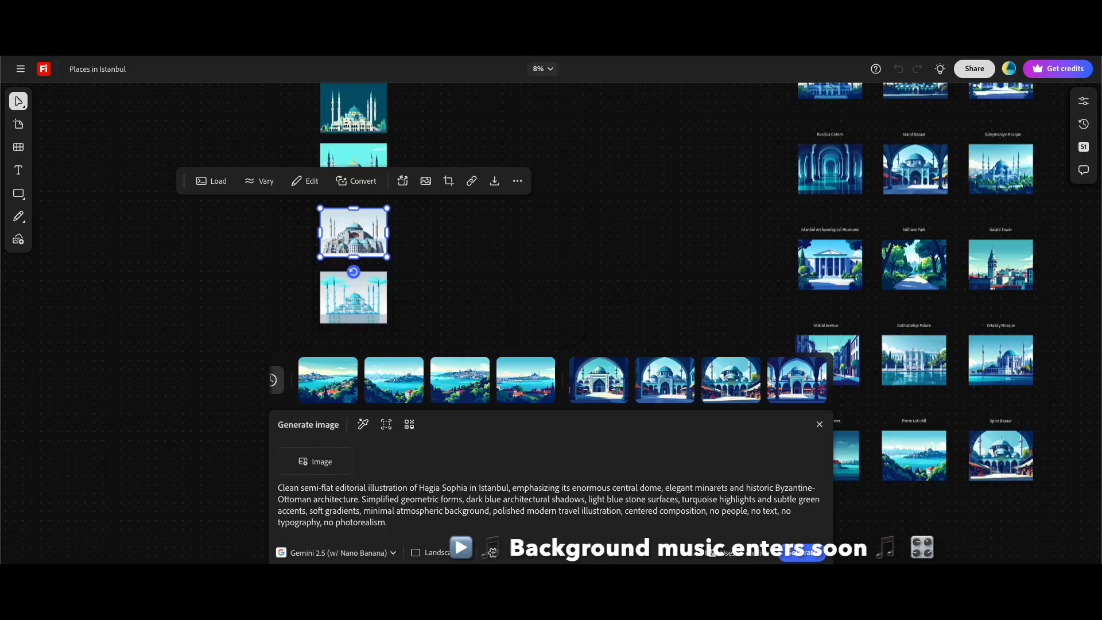
- Reselect the Hagia Sophia image in the labelled grid and look through the image generation models, including the additional ones
scroll(585, 279, "right", 5)
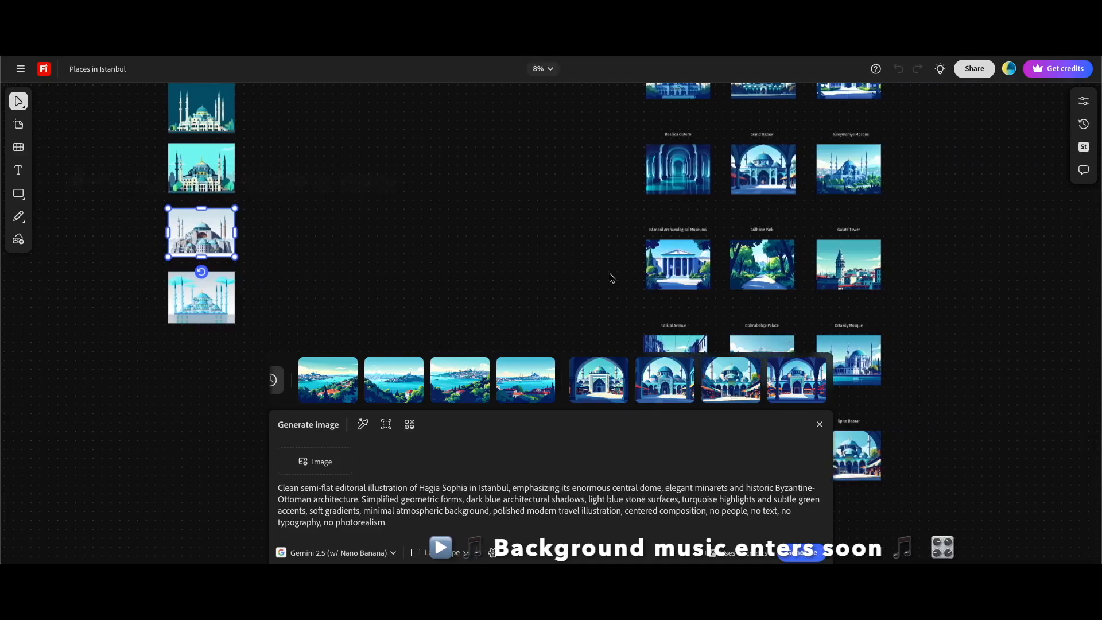
scroll(801, 238, "up", 4)
scroll(802, 237, "up", 2)
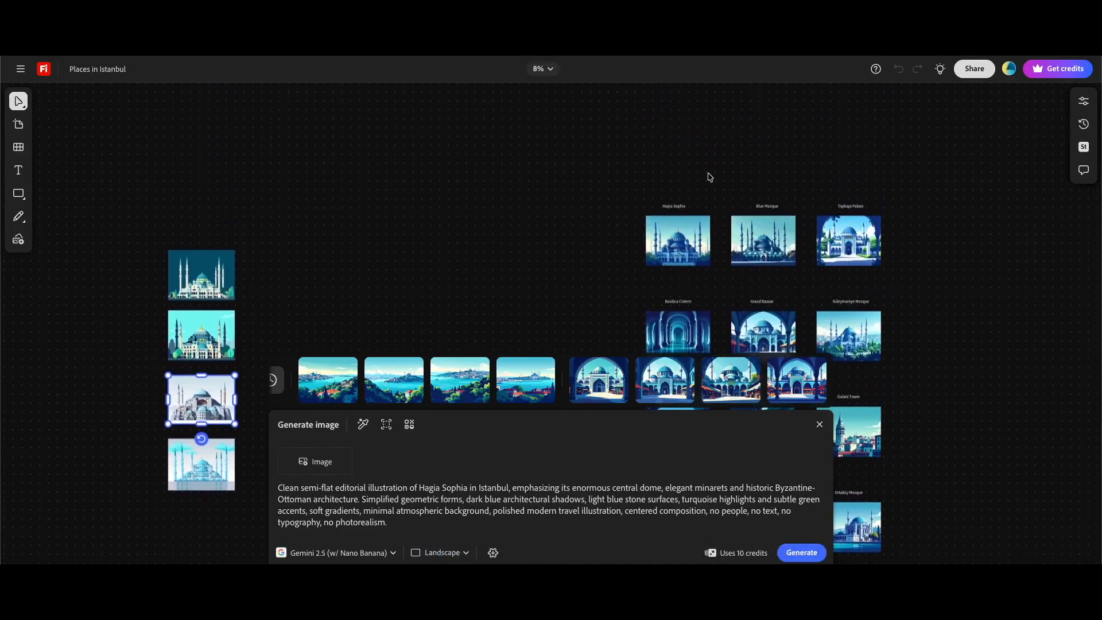
left_click(682, 239)
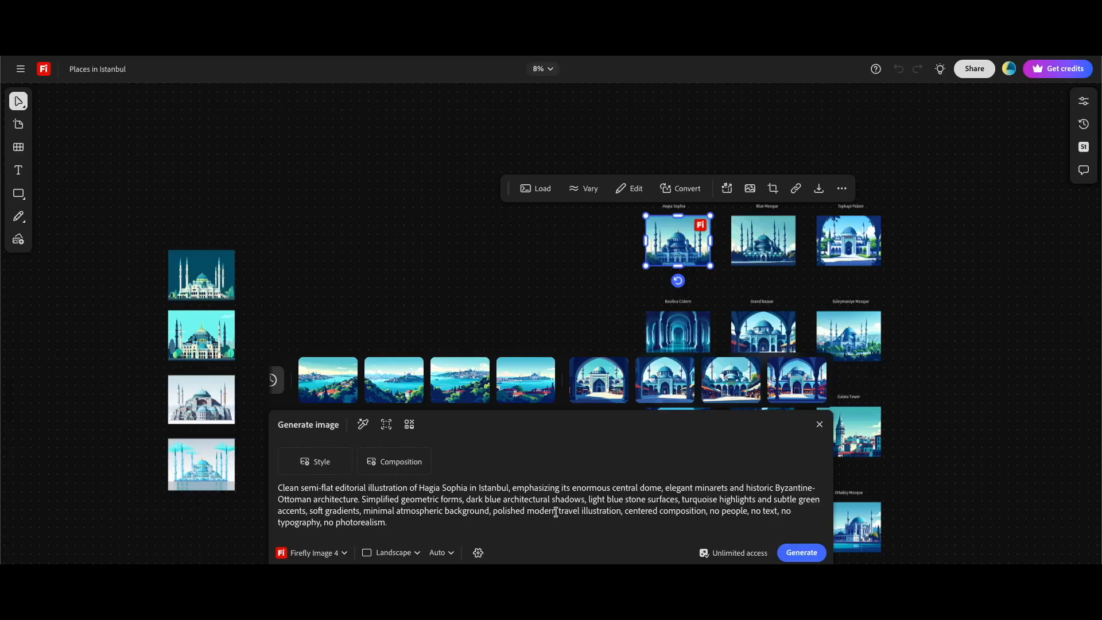
left_click(332, 556)
mouse_move(345, 501)
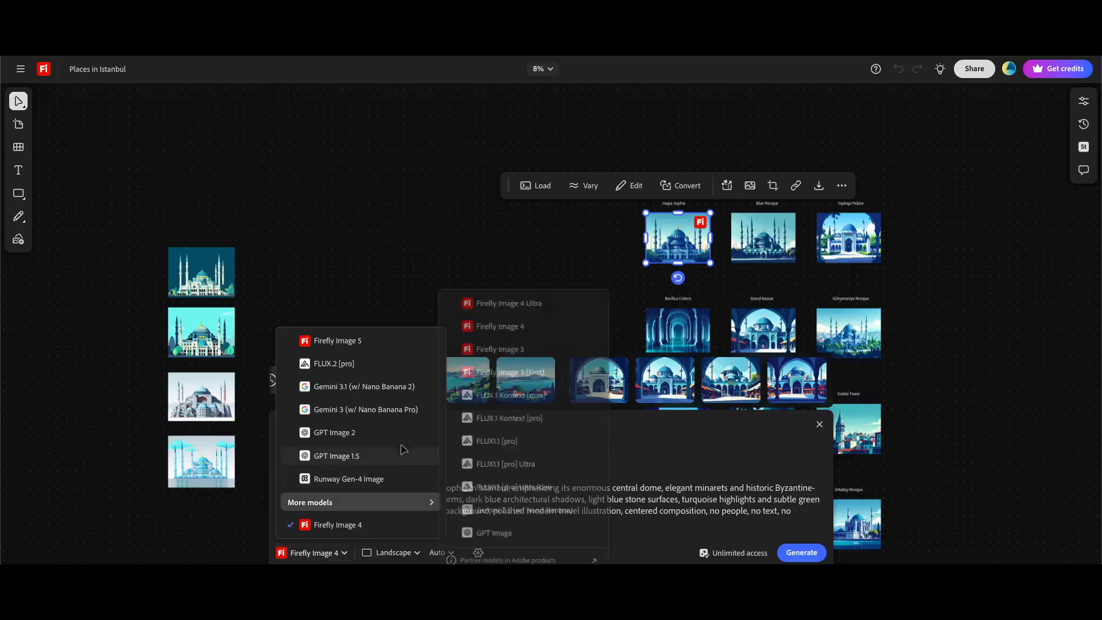
left_click(491, 456)
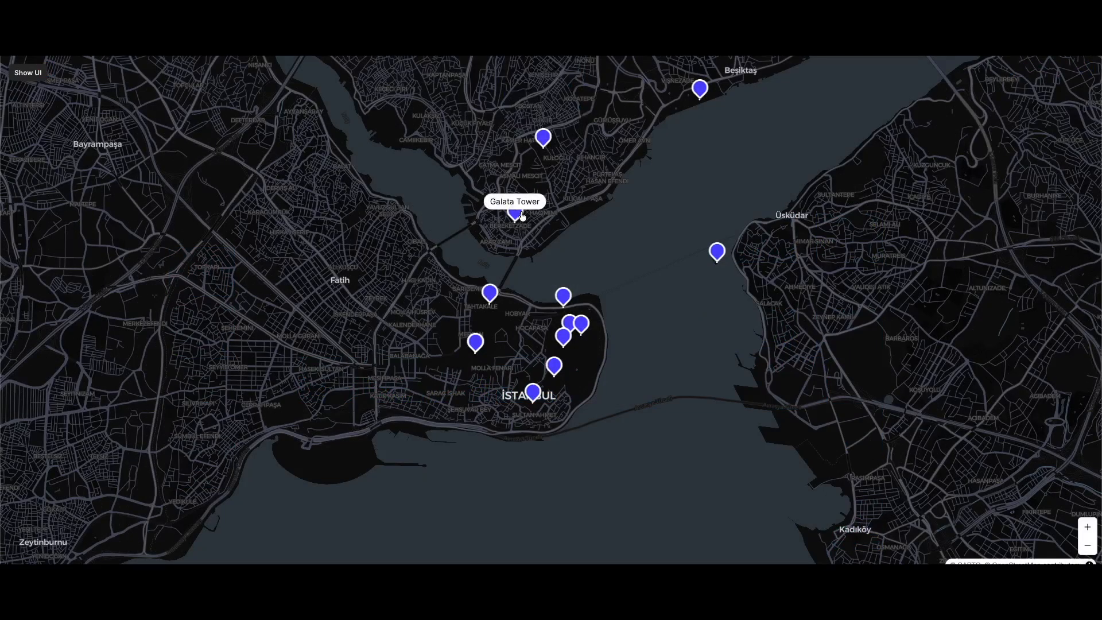
- Switch back to the Framer map preview and open the Galata Tower marker's popup
left_click(515, 211)
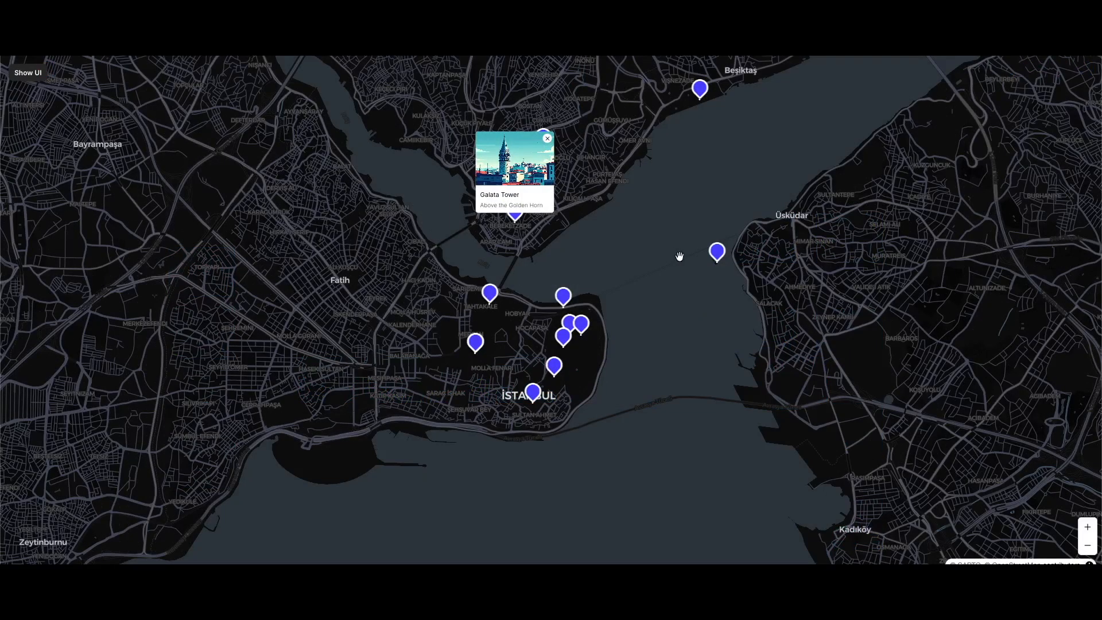
- Open Dolmabahçe Palace's detail page from its map marker popup, look through the page, and return to the map
left_click(701, 88)
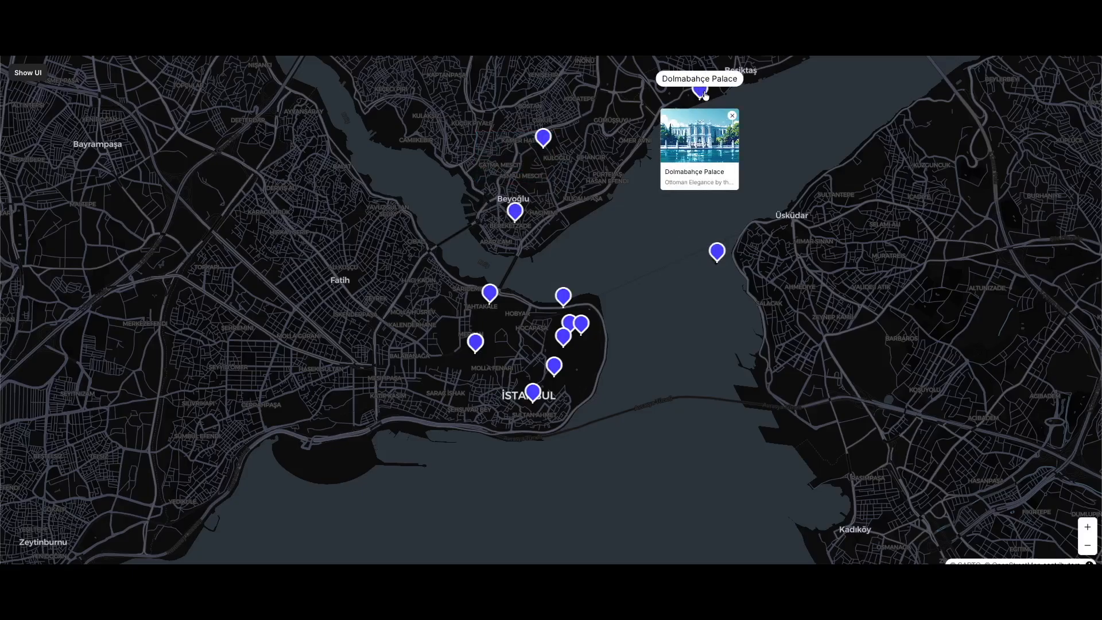
left_click(703, 155)
scroll(755, 381, "down", 2)
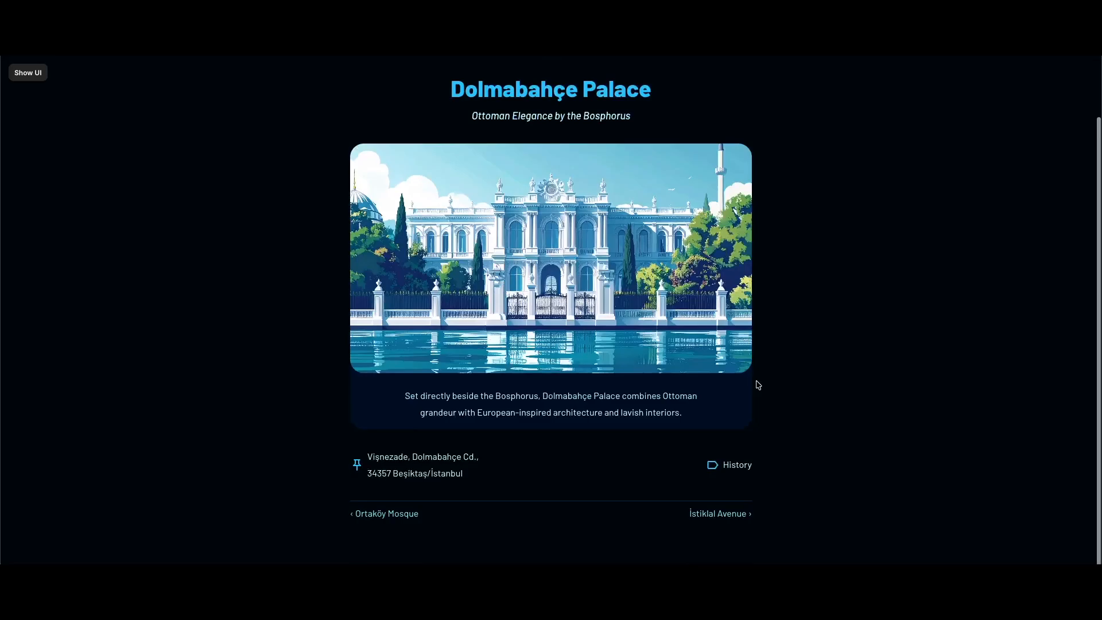
scroll(765, 369, "up", 2)
left_click(554, 120)
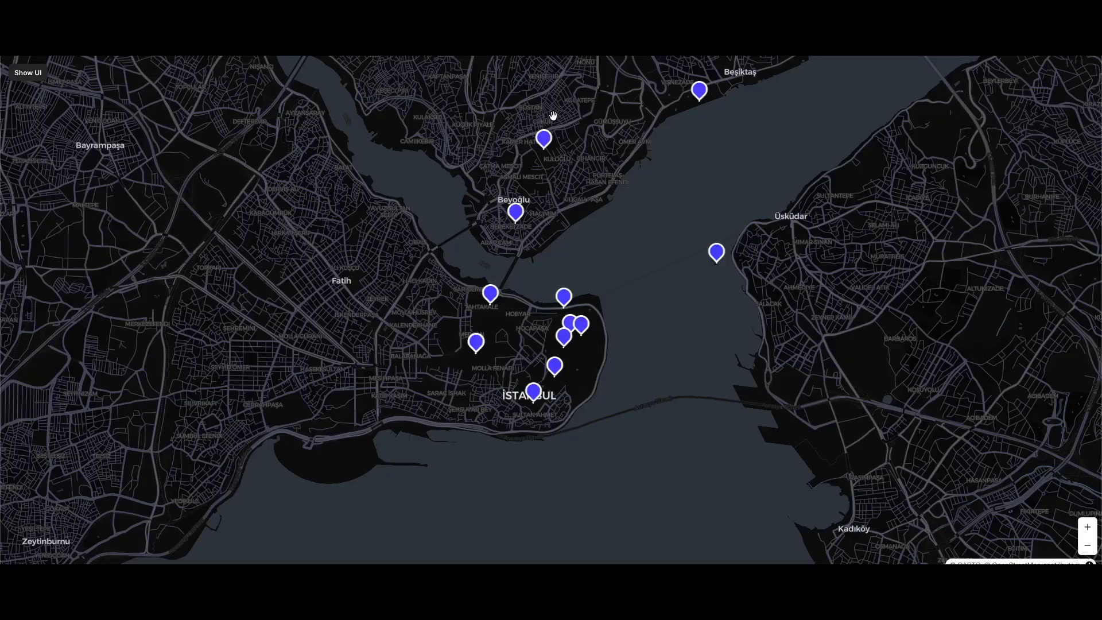
- Open the Basilica Cistern's detail page from its map marker popup and return to the map
left_click(481, 345)
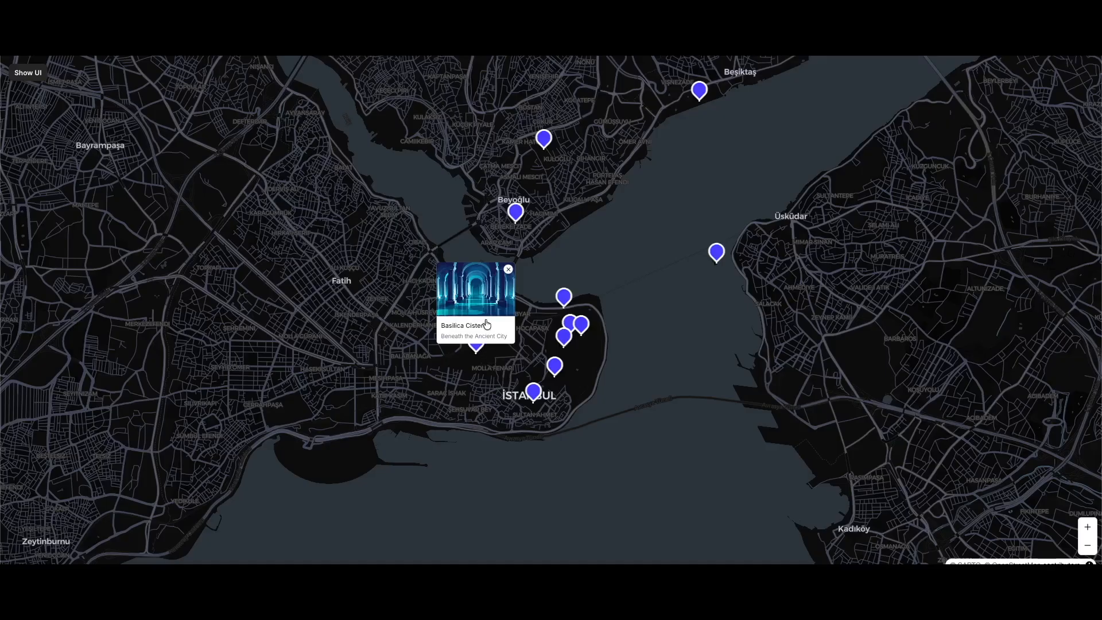
left_click(488, 325)
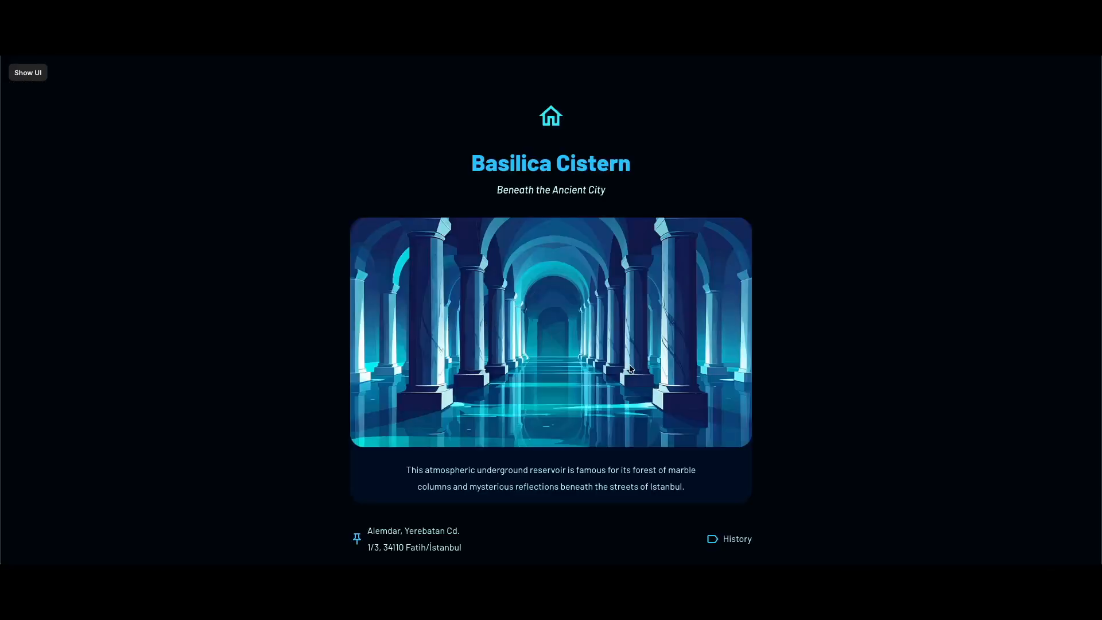
left_click(550, 116)
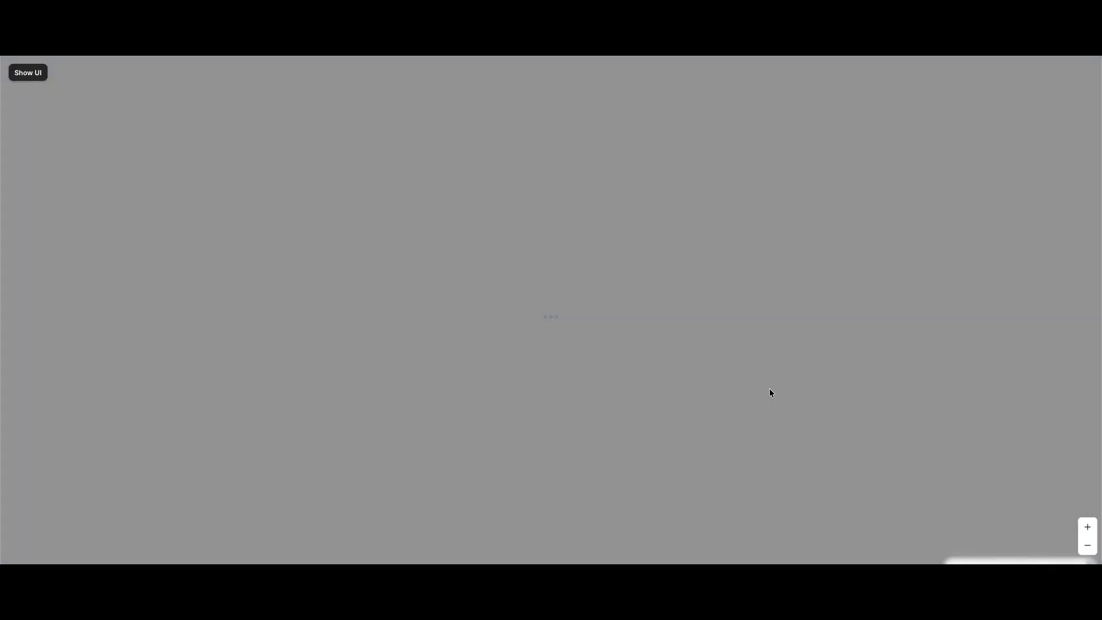